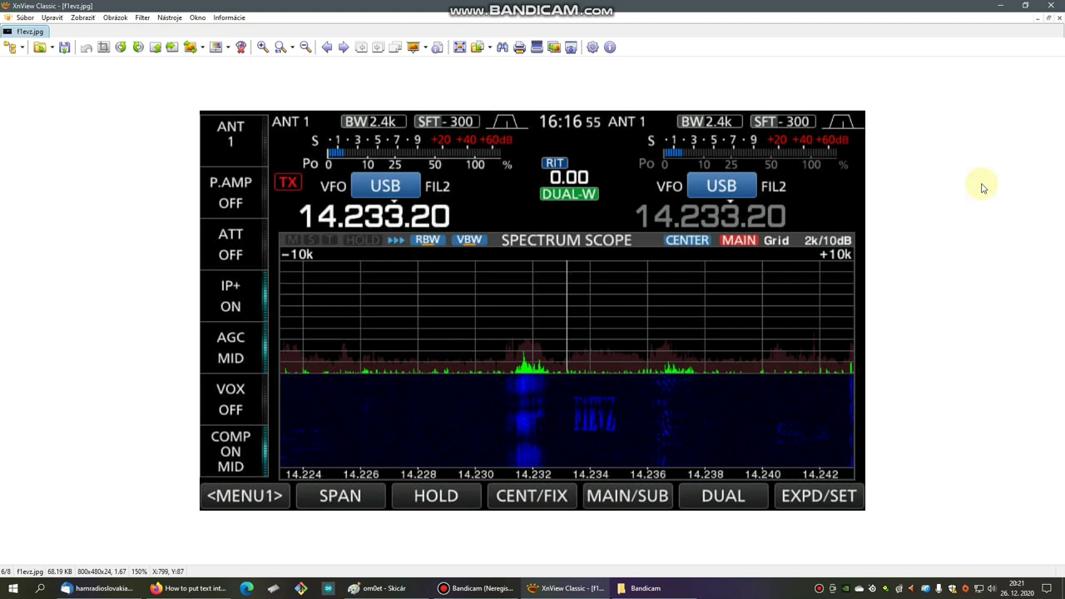
- Scroll up and down through the waterfall screenshot and the 'How to put text into the waterfall' post
scroll(677, 387, "up", 1)
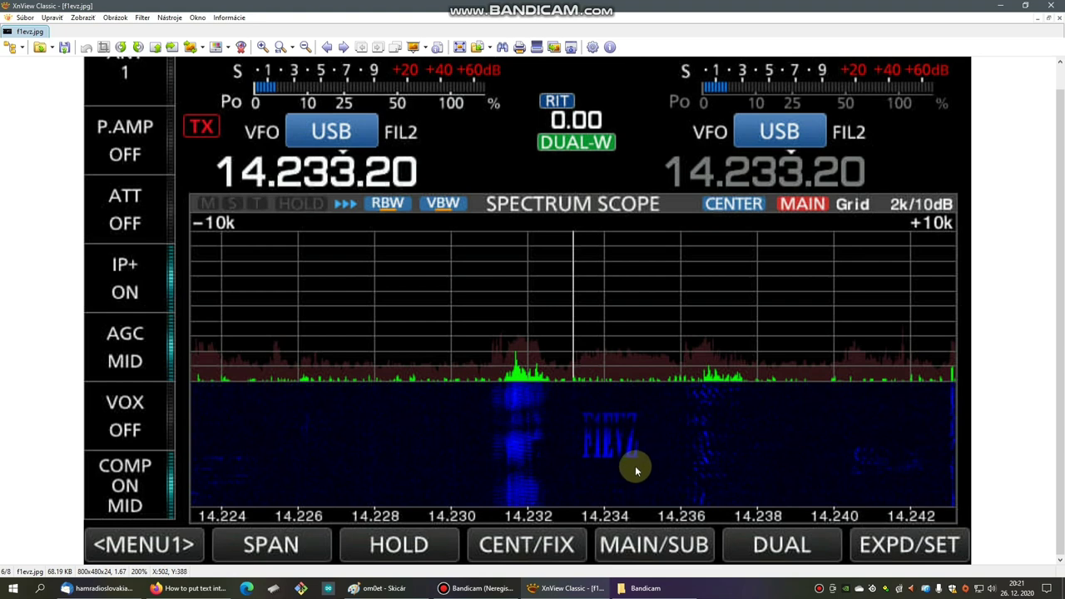
scroll(636, 466, "up", 3)
scroll(616, 433, "down", 3)
scroll(601, 455, "down", 1)
scroll(603, 455, "up", 1)
scroll(511, 445, "up", 1)
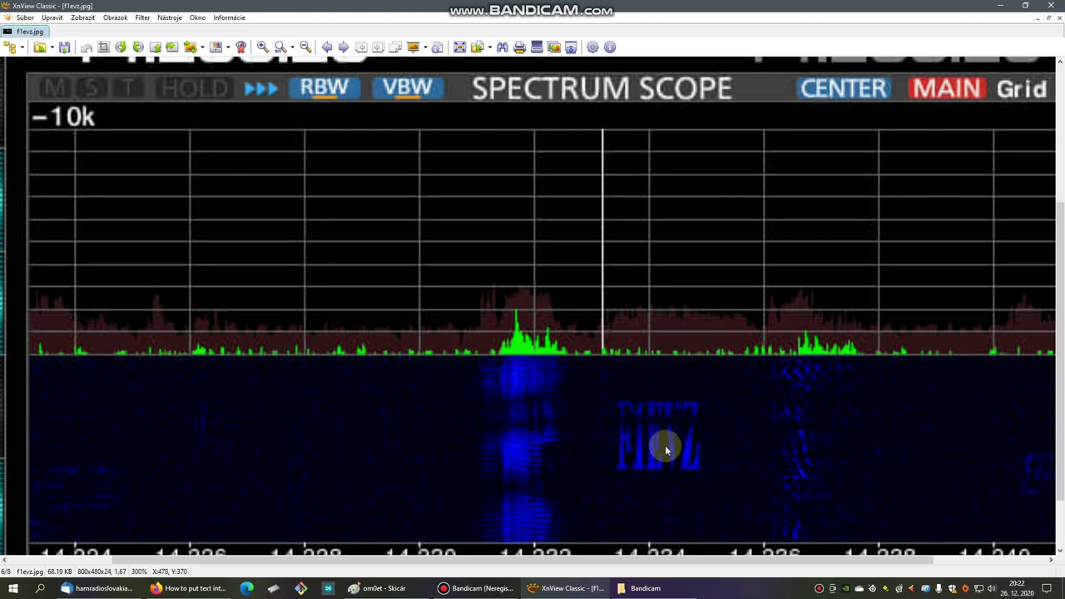
scroll(757, 445, "down", 1)
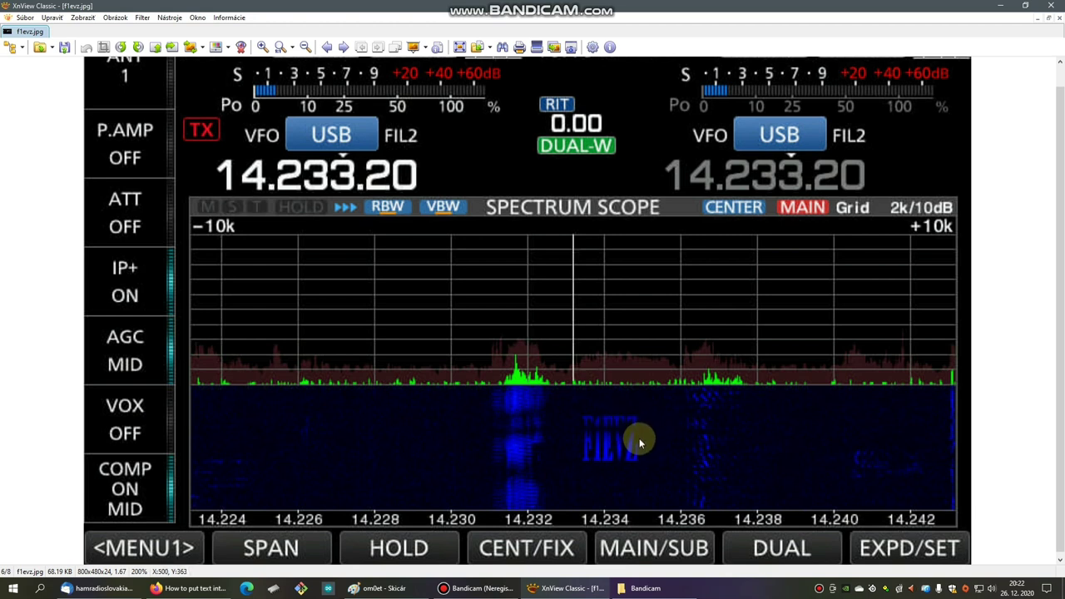
scroll(616, 436, "down", 1)
scroll(616, 434, "up", 1)
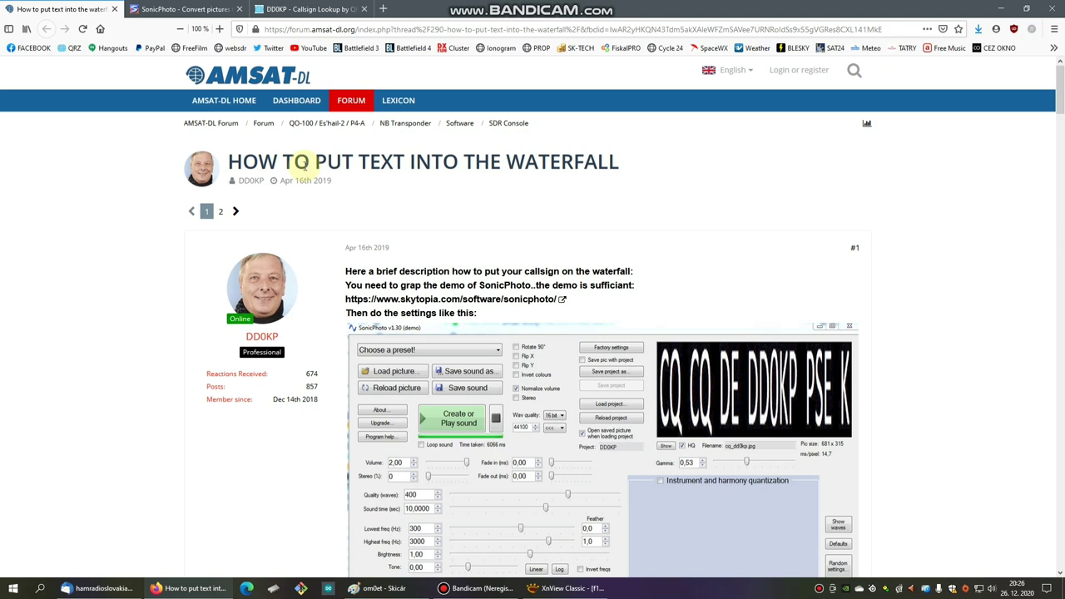
- Close the QRZ callsign lookup tab and scroll the forum post down to the SonicPhoto screenshot
left_click(322, 10)
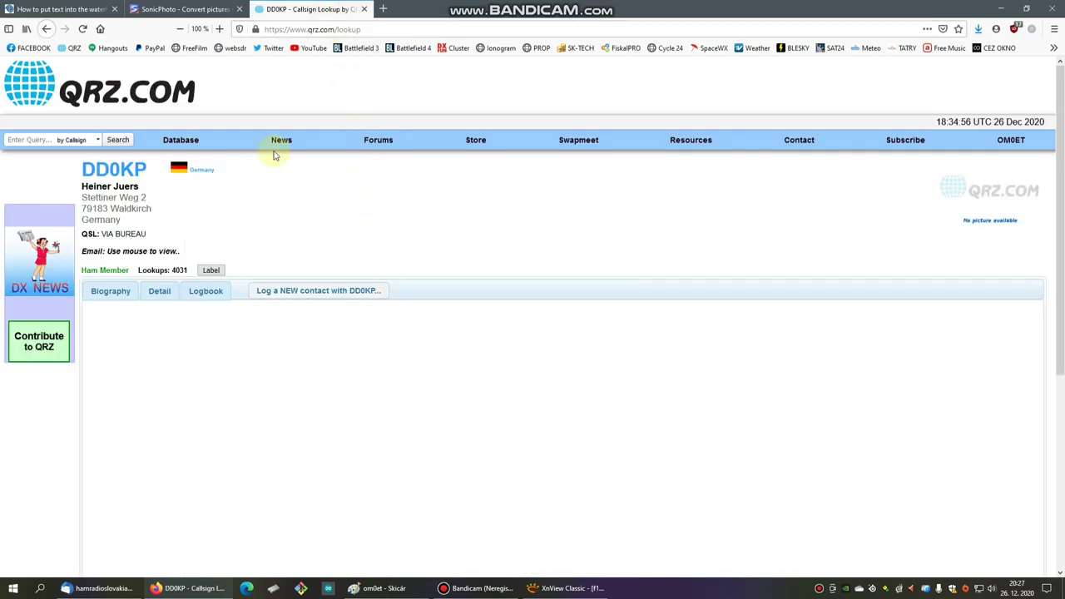
left_click(363, 10)
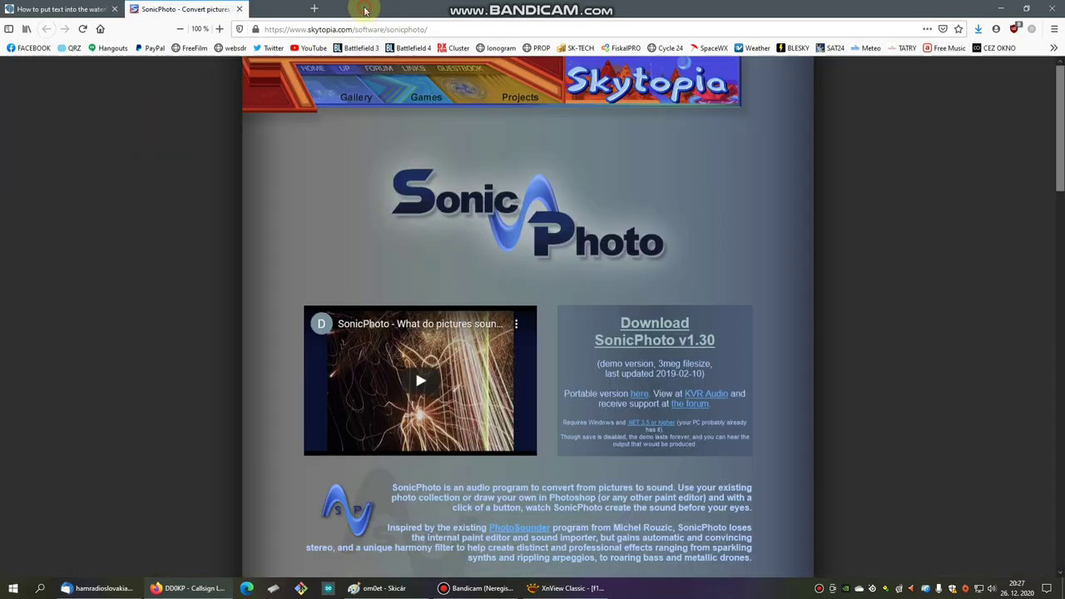
left_click(67, 9)
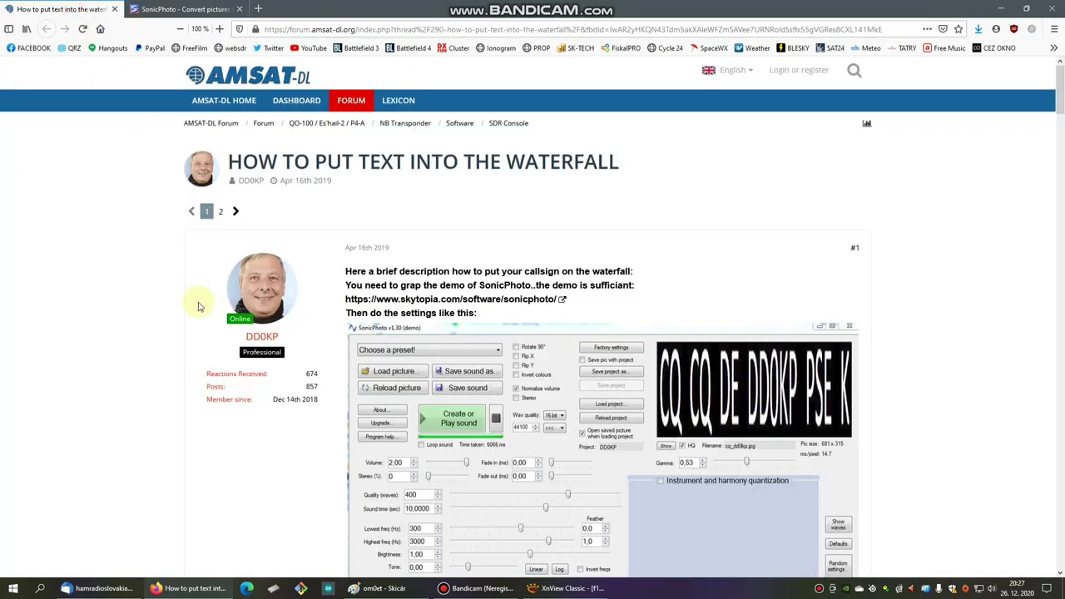
scroll(792, 337, "down", 2)
scroll(792, 337, "down", 1)
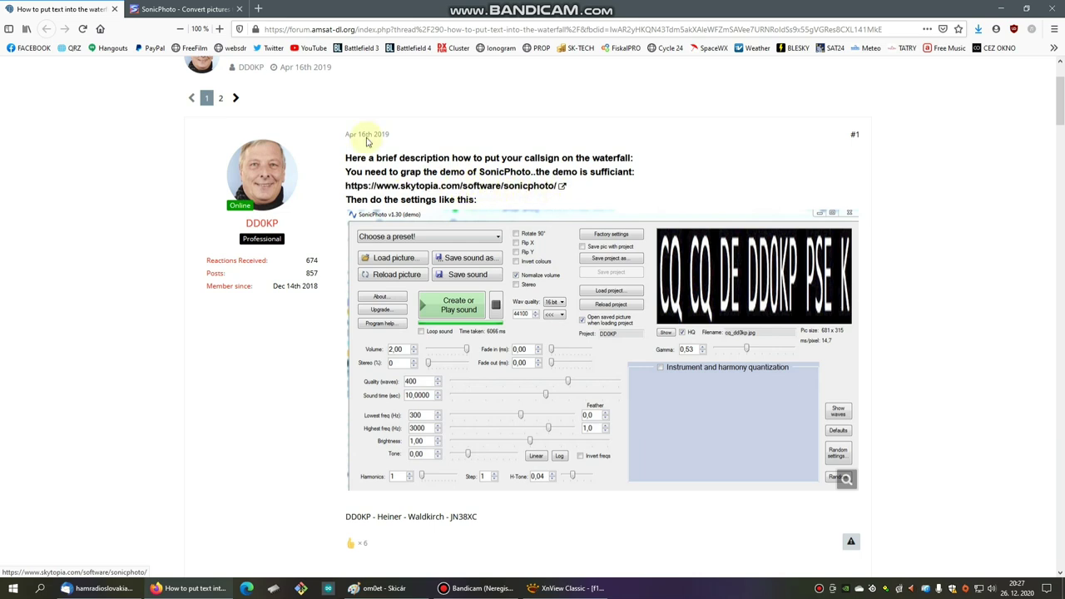
- Switch to the 'SonicPhoto - Convert pictures' tab offering the v1.30 demo download
left_click(204, 10)
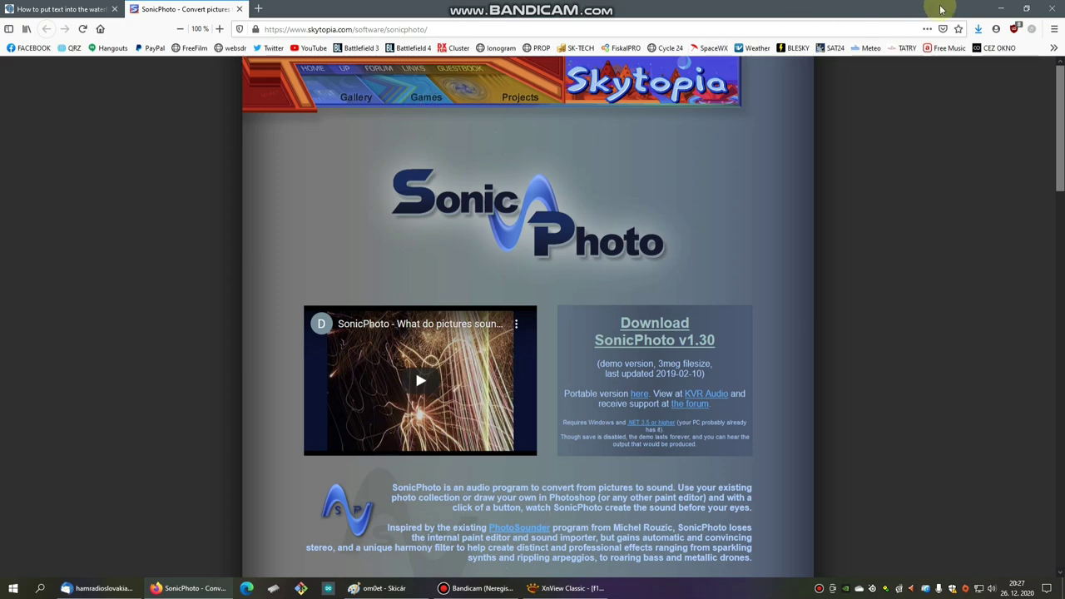
- Minimize Firefox, launch SonicPhoto from the desktop, and maximize it with OM0ET CQ.png loaded
left_click(1000, 8)
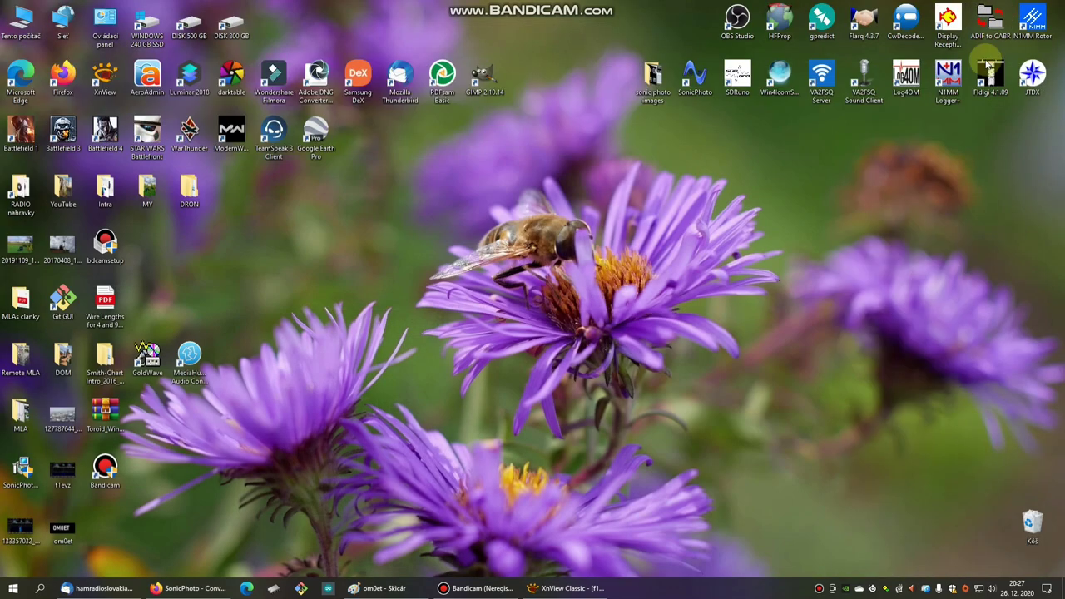
double_click(699, 83)
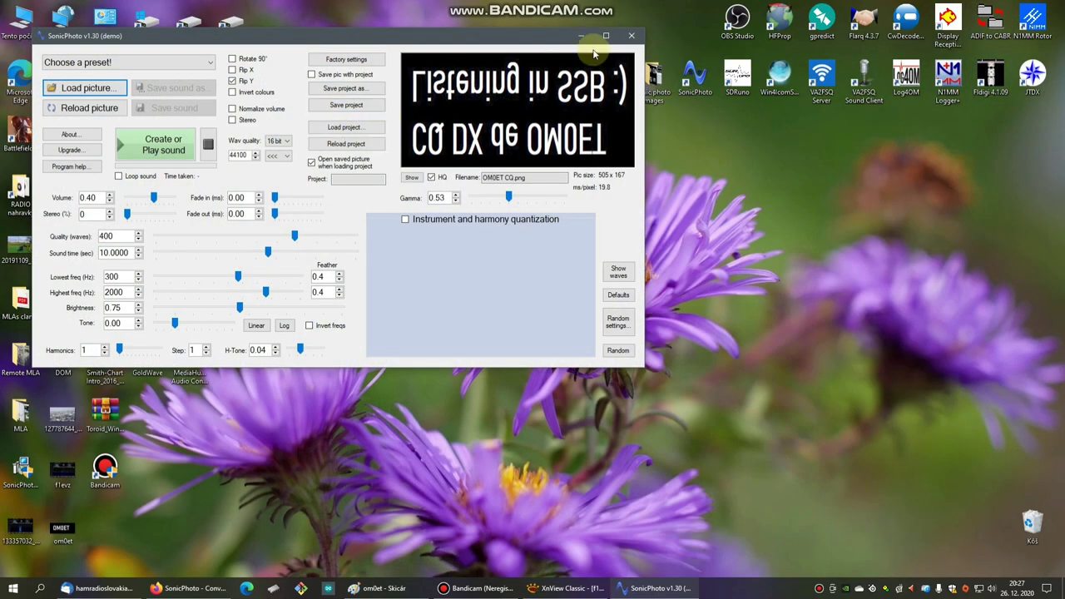
left_click(606, 36)
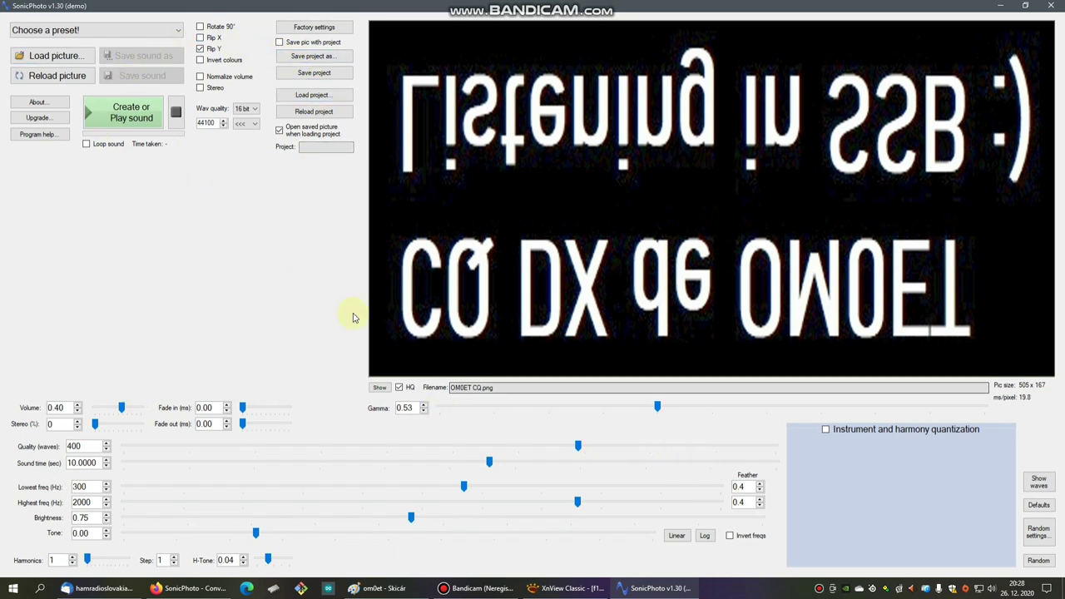
mouse_move(420, 593)
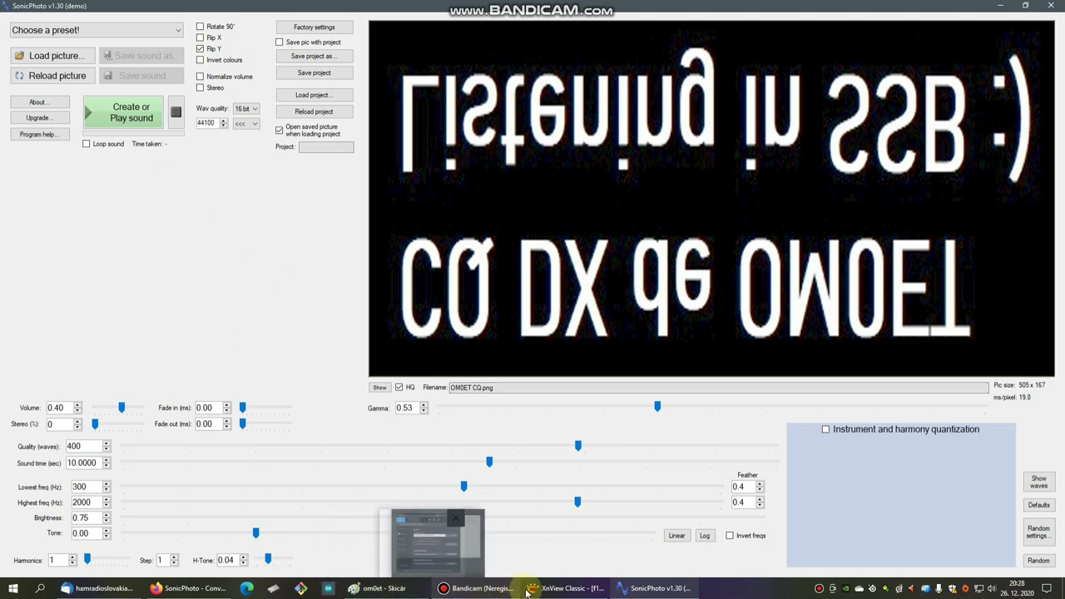
left_click(176, 588)
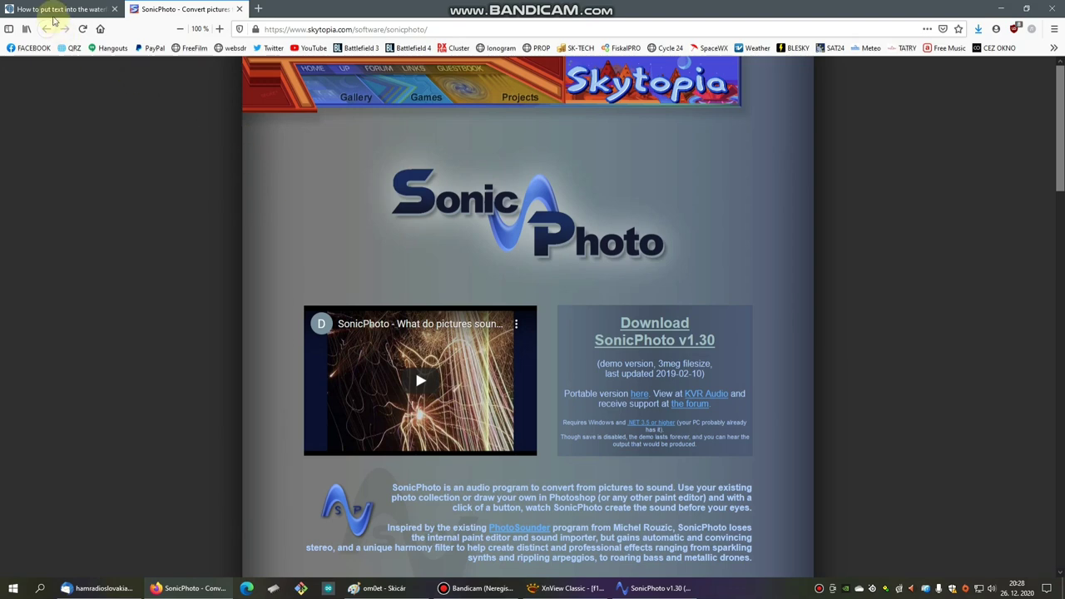
left_click(50, 9)
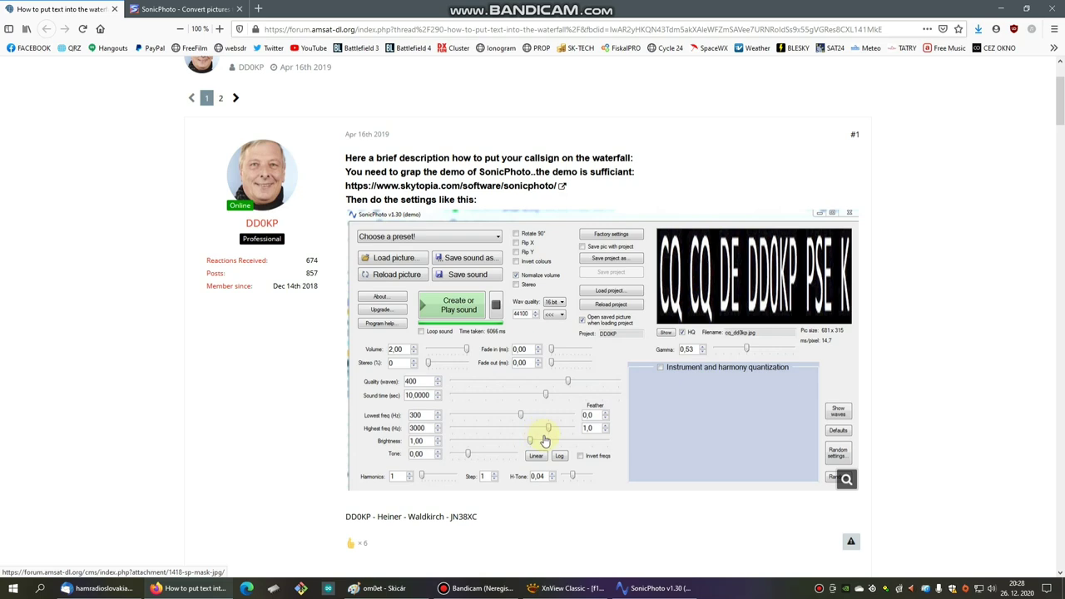
- Bring SonicPhoto back to the front and tick Flip Y to mirror the picture vertically
left_click(655, 589)
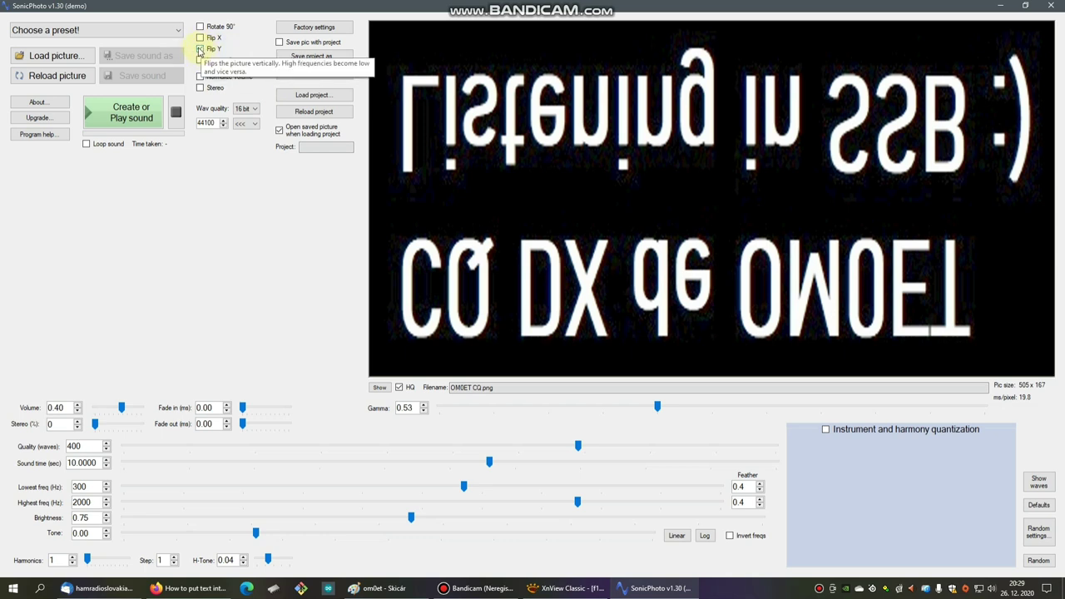
left_click(199, 50)
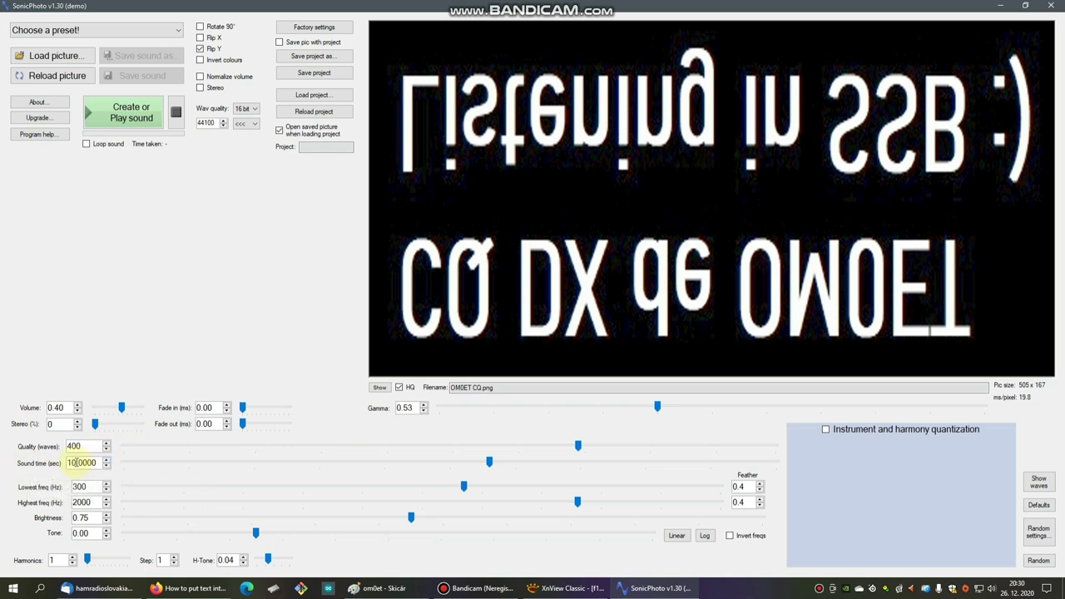
- Select the seconds value in the Sound time field, currently 10 seconds
double_click(73, 463)
- Bring the blank om0et Paint window forward, pick the Text tool, and reposition the window
left_click(373, 592)
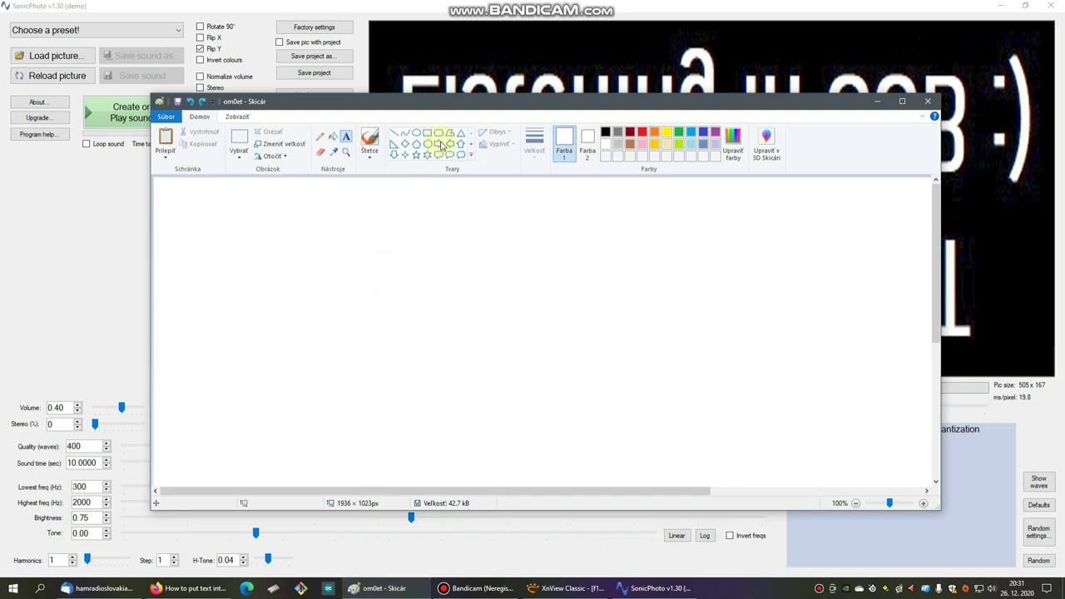
mouse_move(487, 104)
left_mouse_down()
mouse_move(634, 143)
mouse_move(499, 95)
mouse_move(512, 113)
left_mouse_up()
left_click(371, 149)
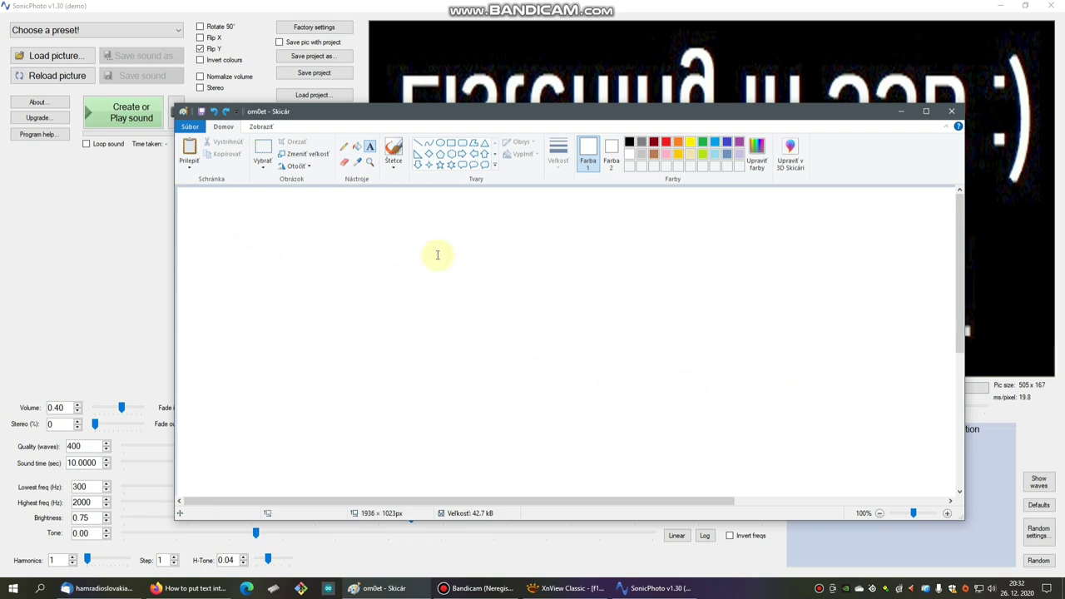
left_click_drag(449, 114, 455, 126)
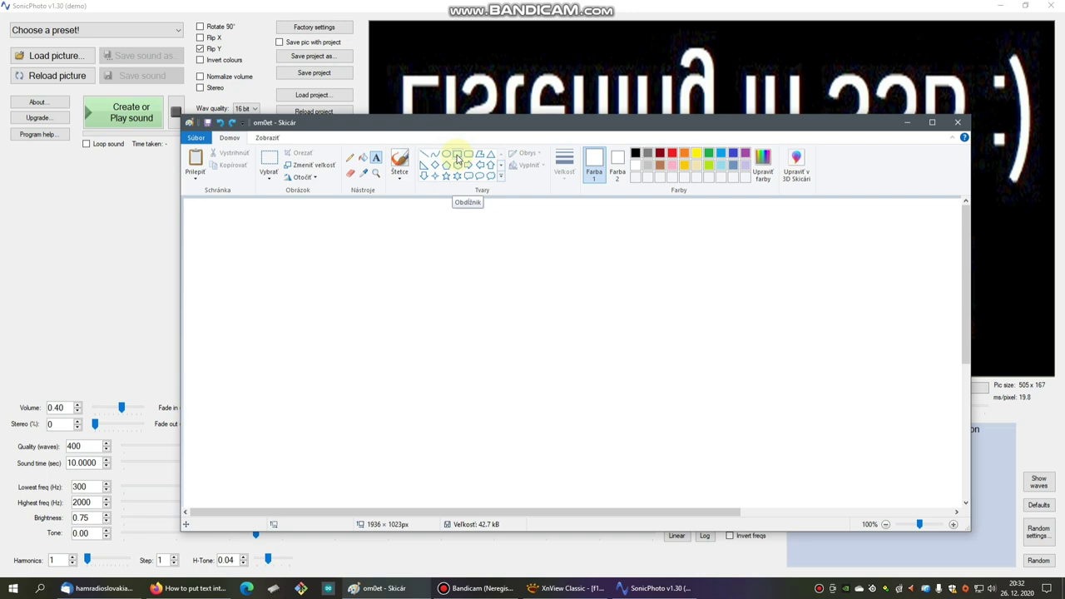
- Draw a trial rectangle on the blank canvas with the Rectangle shape
left_click(457, 157)
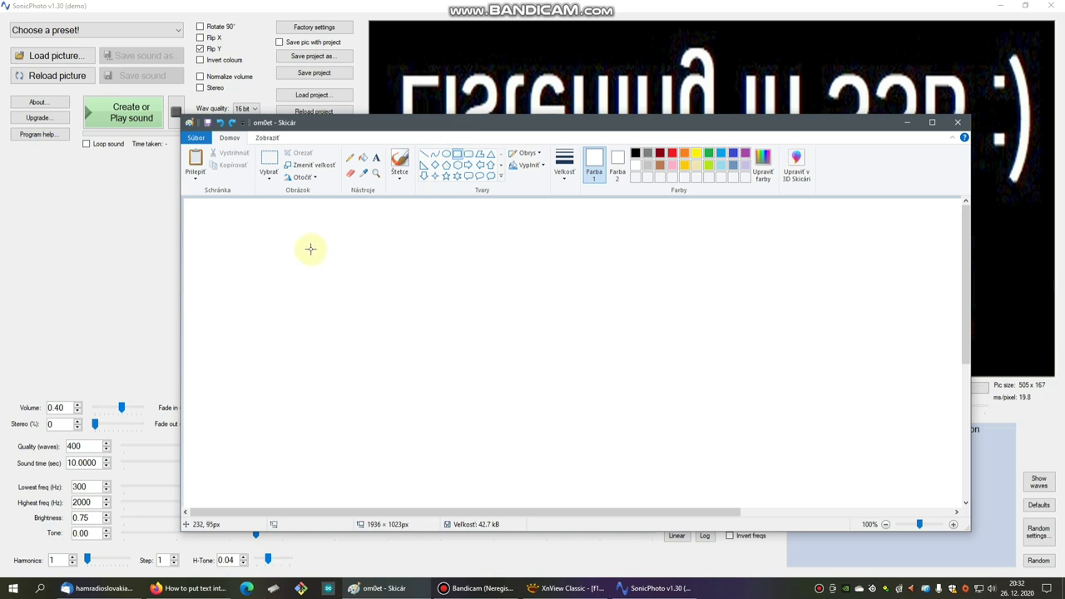
left_click_drag(309, 248, 429, 301)
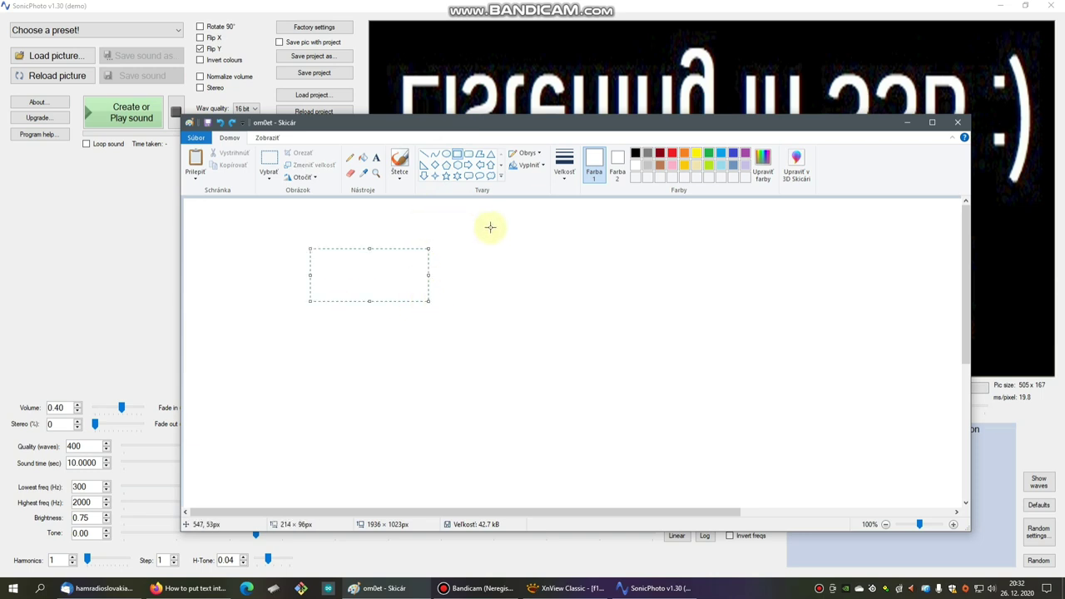
left_click(501, 261)
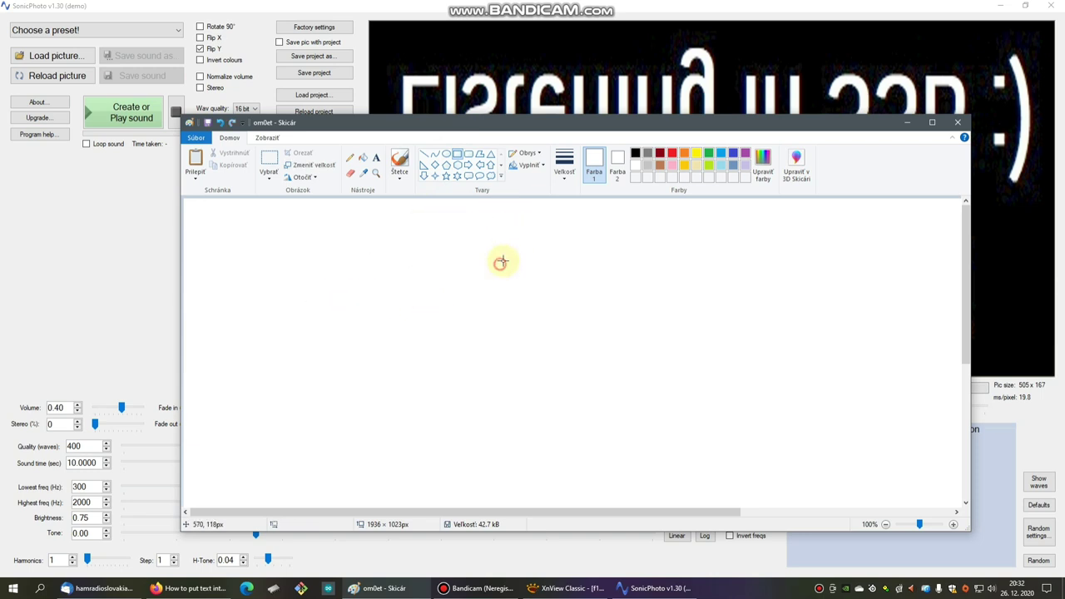
- Set Farba 1 and Farba 2 to black and draw a solid black rectangle, about 626 × 167 px
left_click(592, 167)
left_click(638, 156)
left_click(617, 166)
left_click(635, 154)
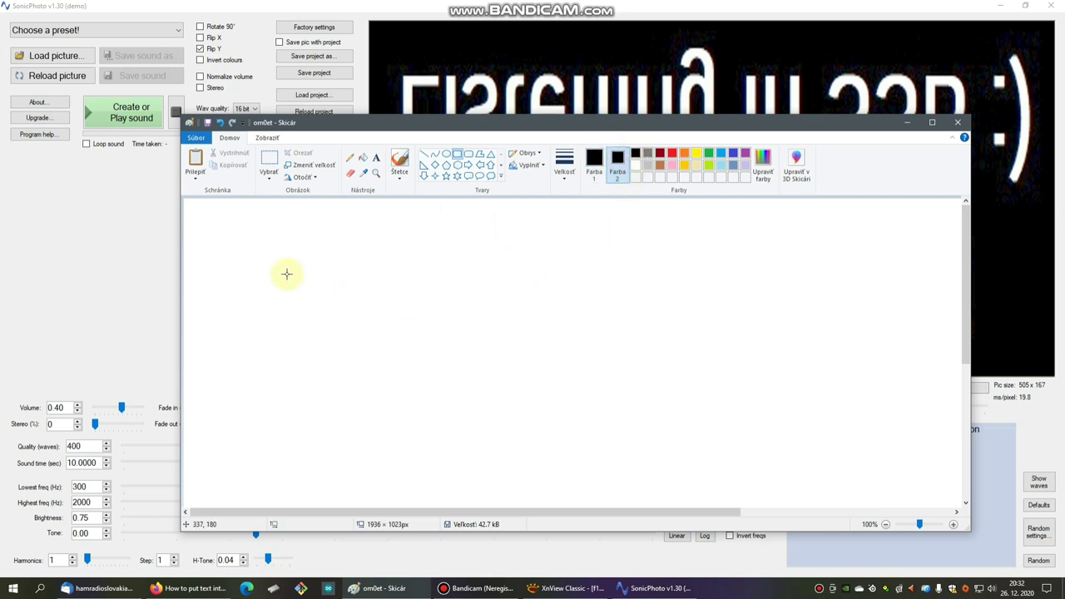
mouse_move(291, 244)
left_mouse_down()
mouse_move(288, 316)
mouse_move(536, 358)
mouse_move(689, 355)
mouse_move(639, 337)
left_mouse_up()
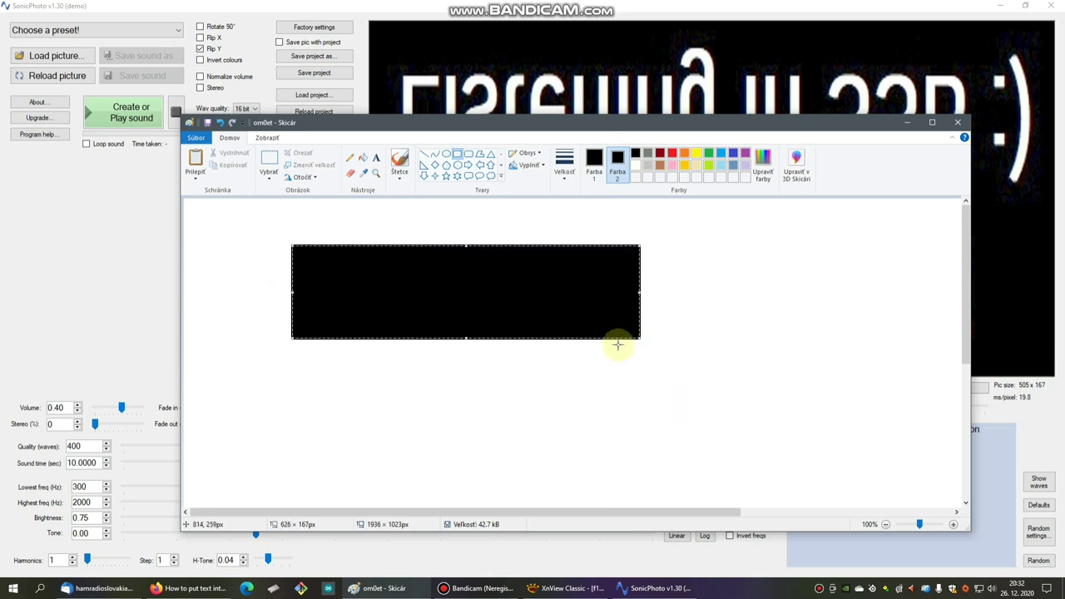
left_click(345, 368)
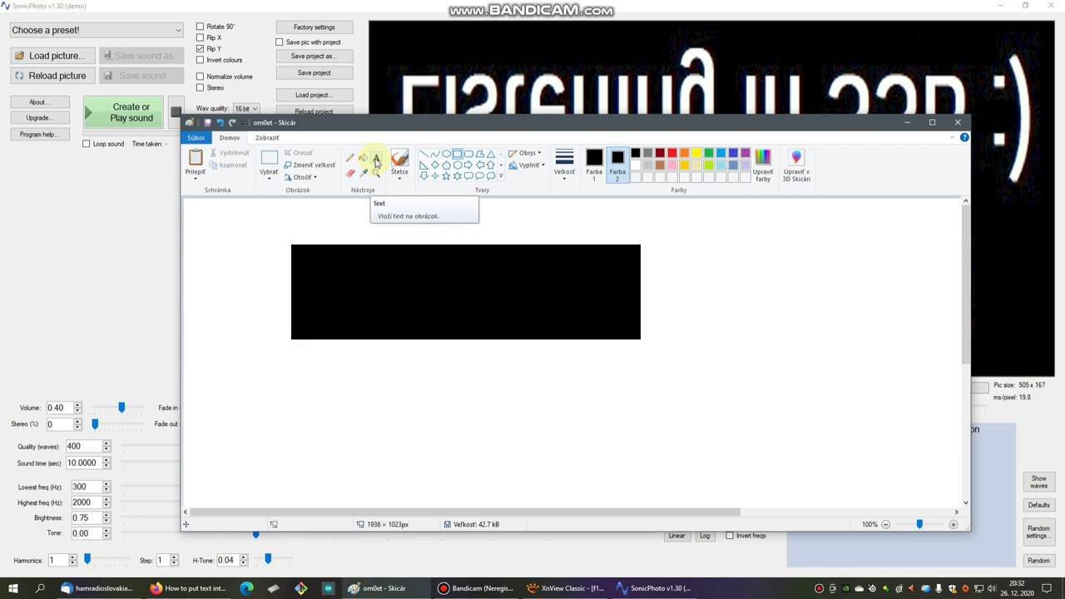
- Set the Text tool's colours both to white and draw a text box over the black rectangle
left_click(376, 161)
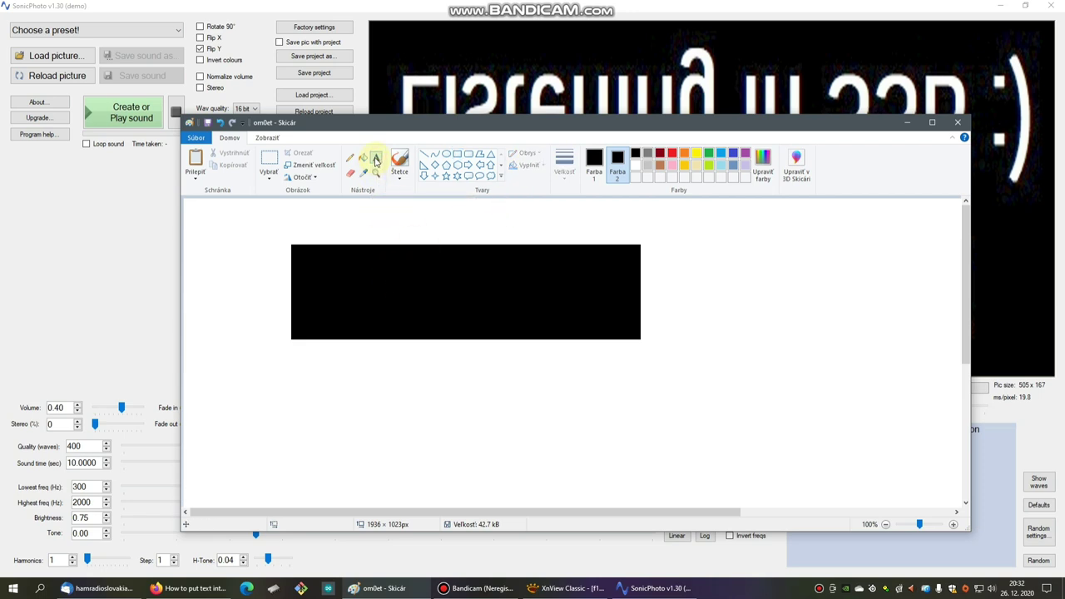
left_click(594, 162)
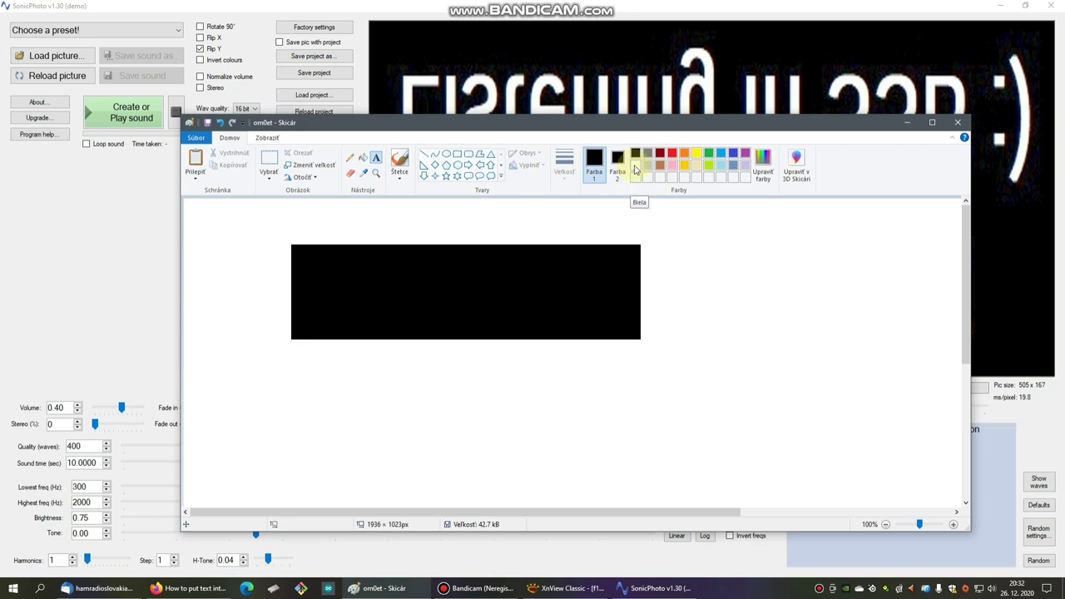
left_click(635, 165)
left_click(617, 160)
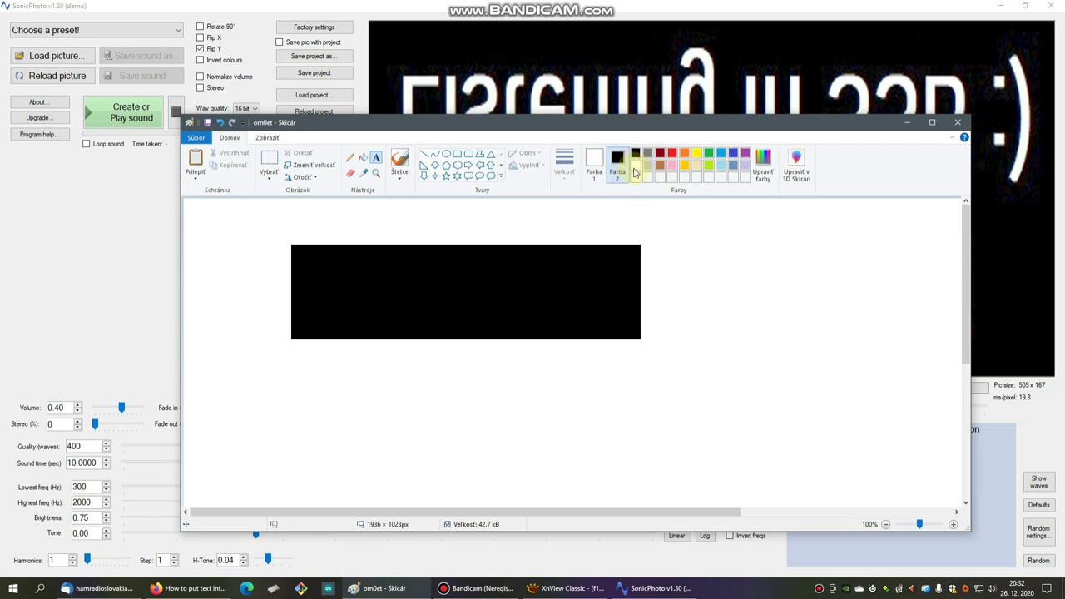
left_click(635, 166)
left_click_drag(312, 263, 602, 310)
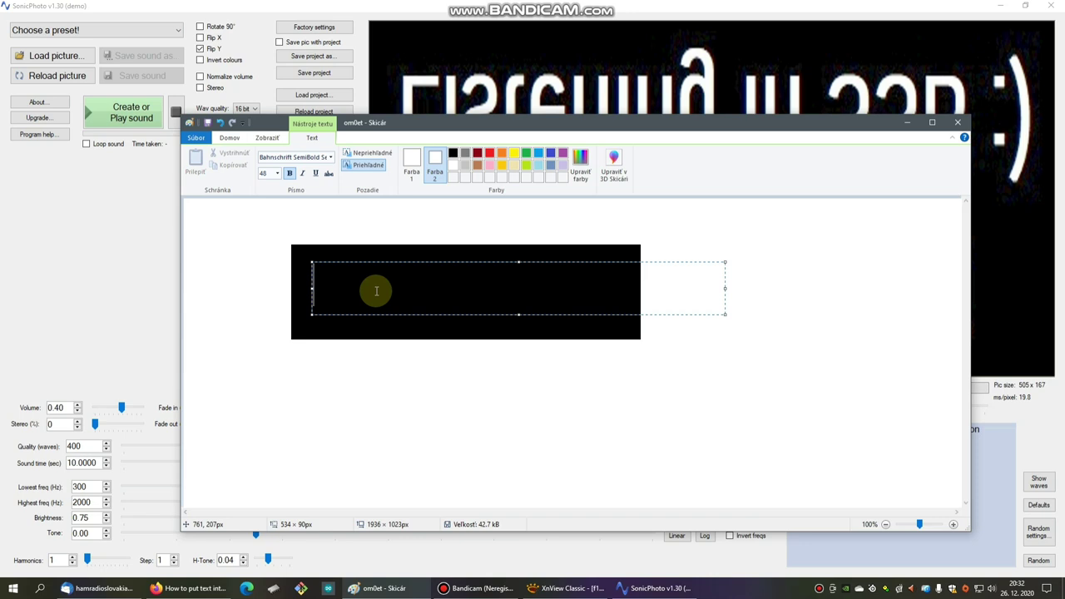
- Type the callsign, correct the typo to read OM0ET, and commit the text
type("0M")
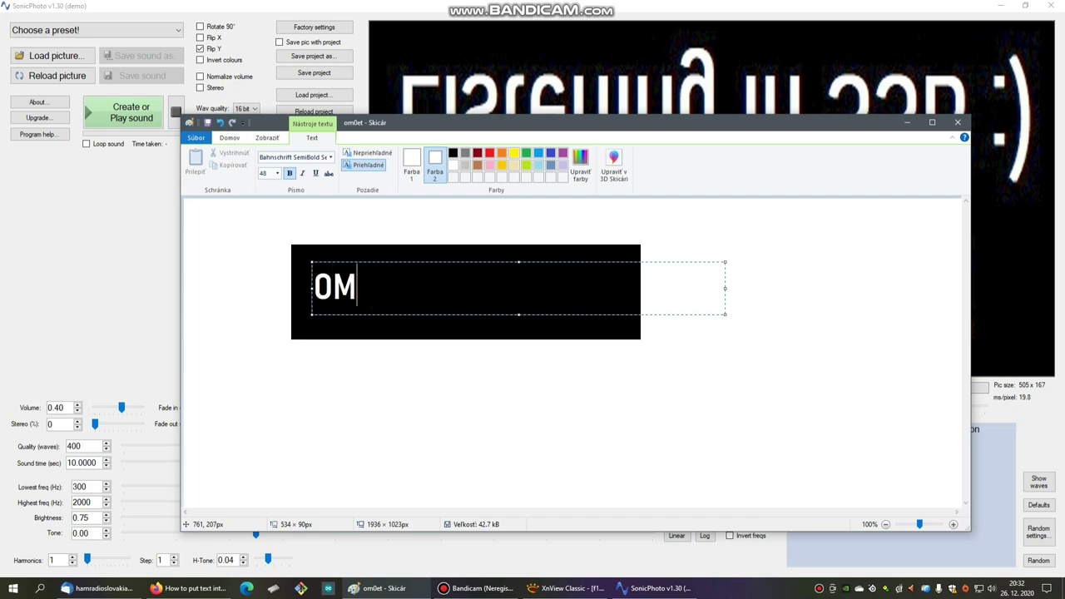
type("ET")
left_click_drag(379, 282, 351, 290)
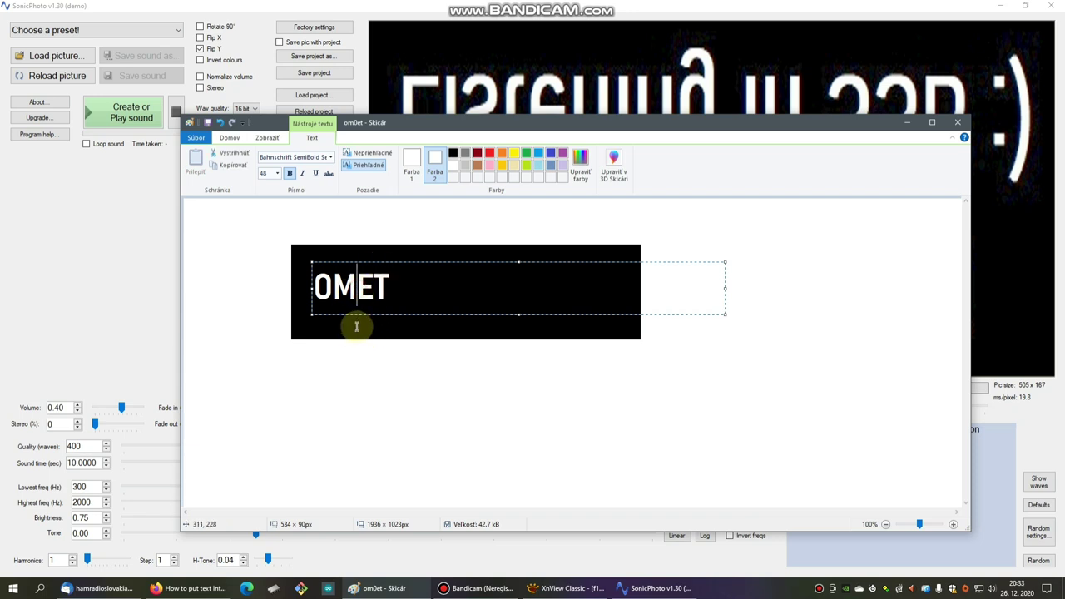
type("0")
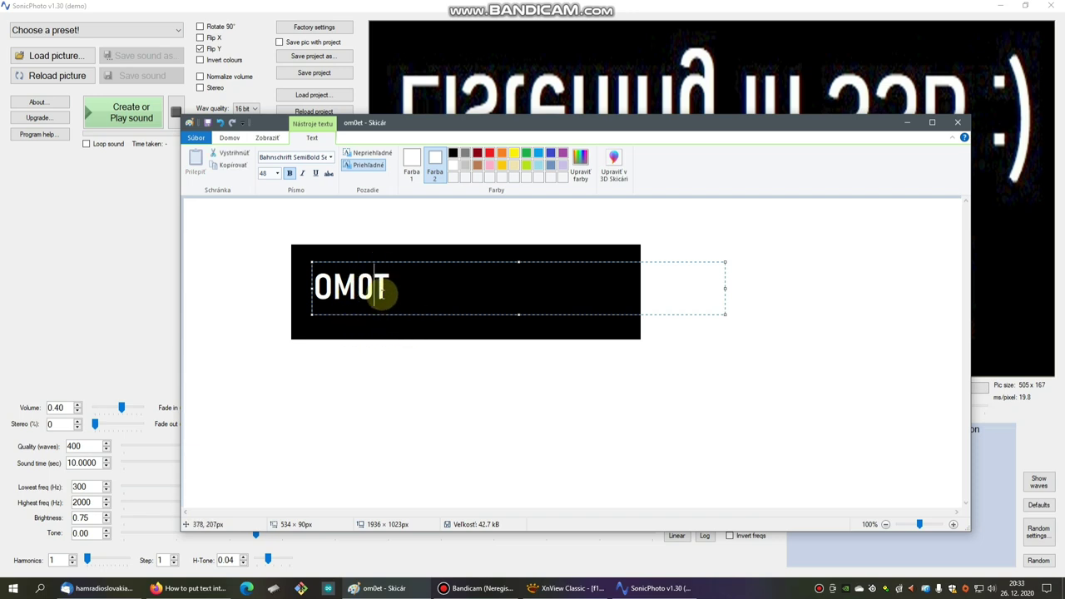
type("E")
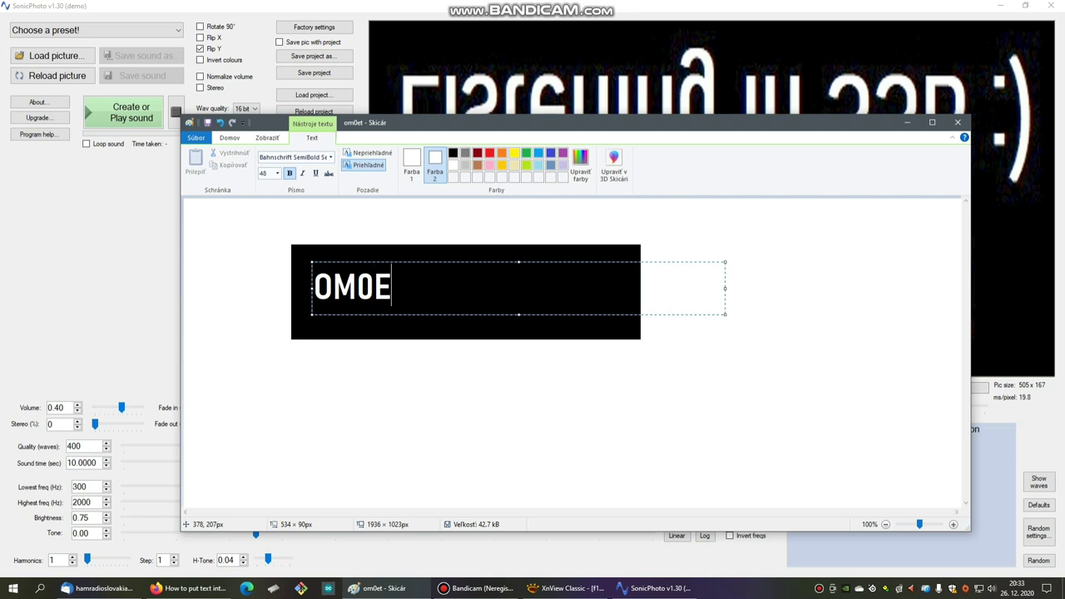
type("T")
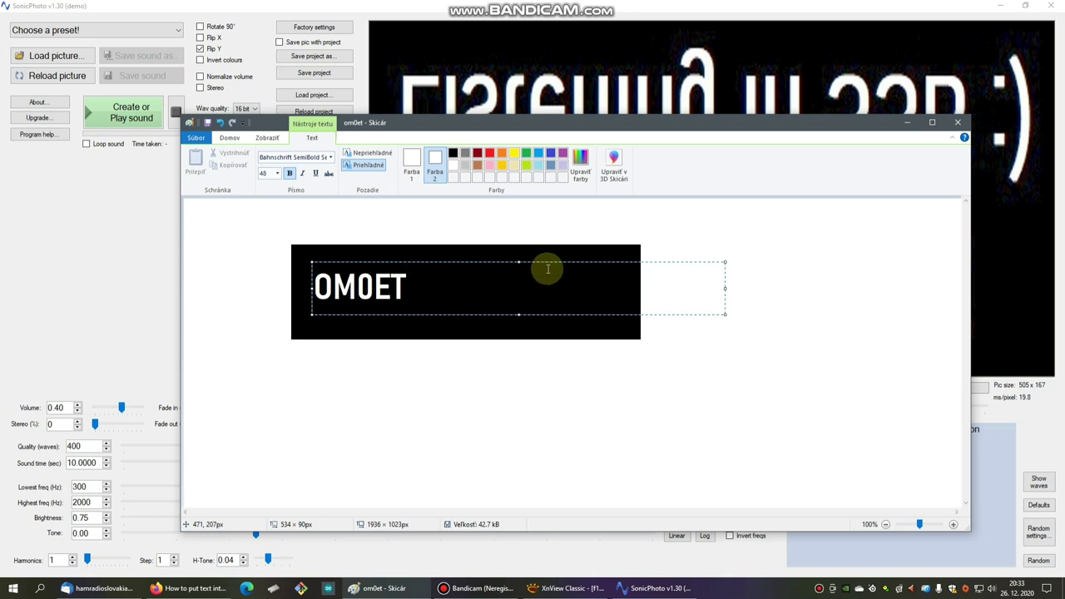
left_click(465, 333)
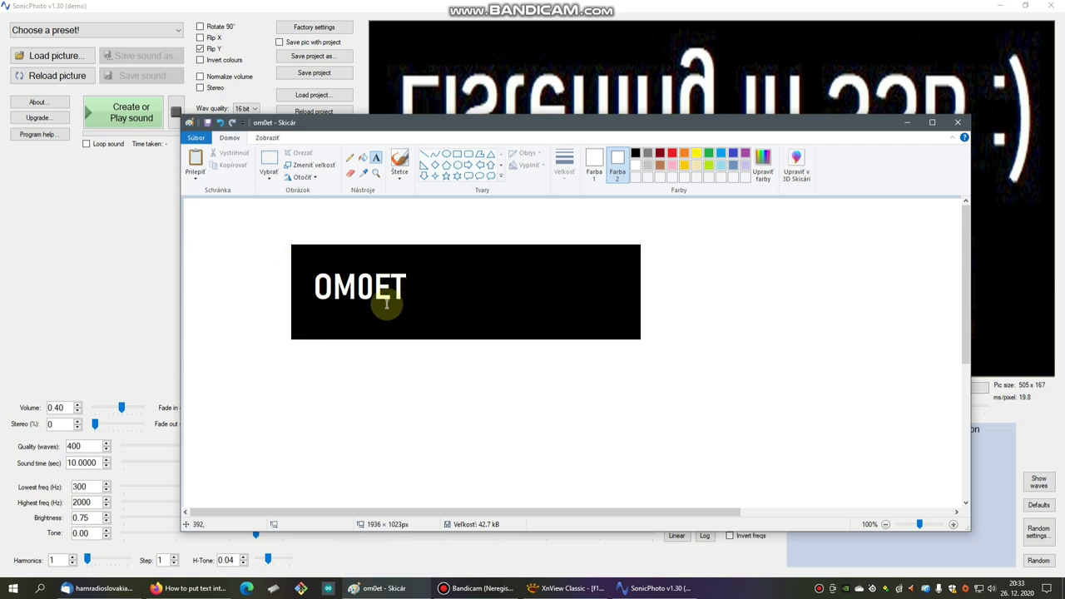
- Save the image, then bring up Súbor > Uložiť ako and move its dialog
left_click(196, 138)
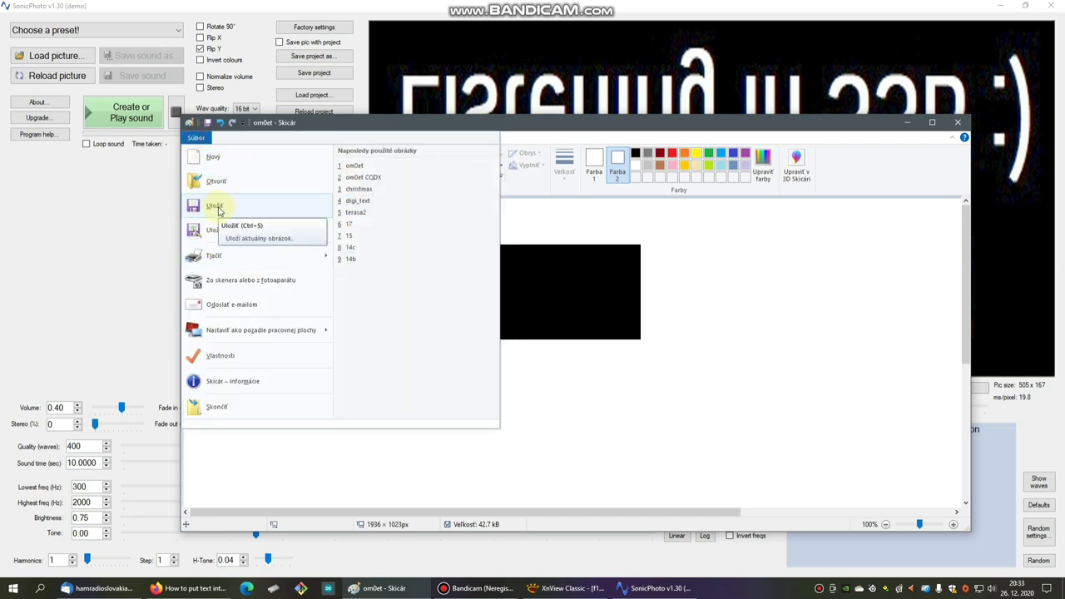
left_click(215, 206)
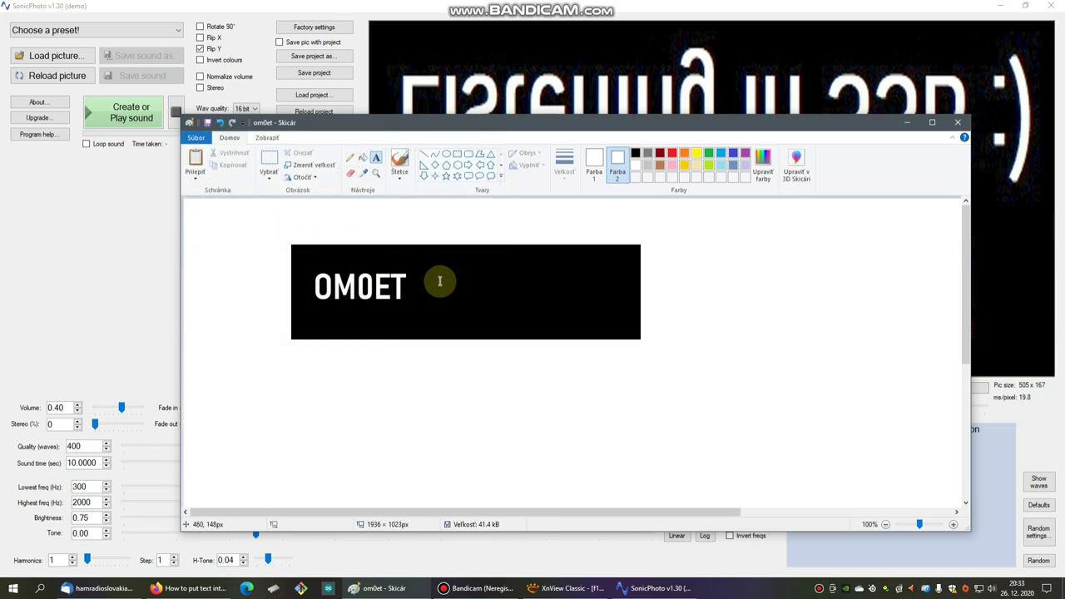
left_click(196, 138)
left_click(218, 230)
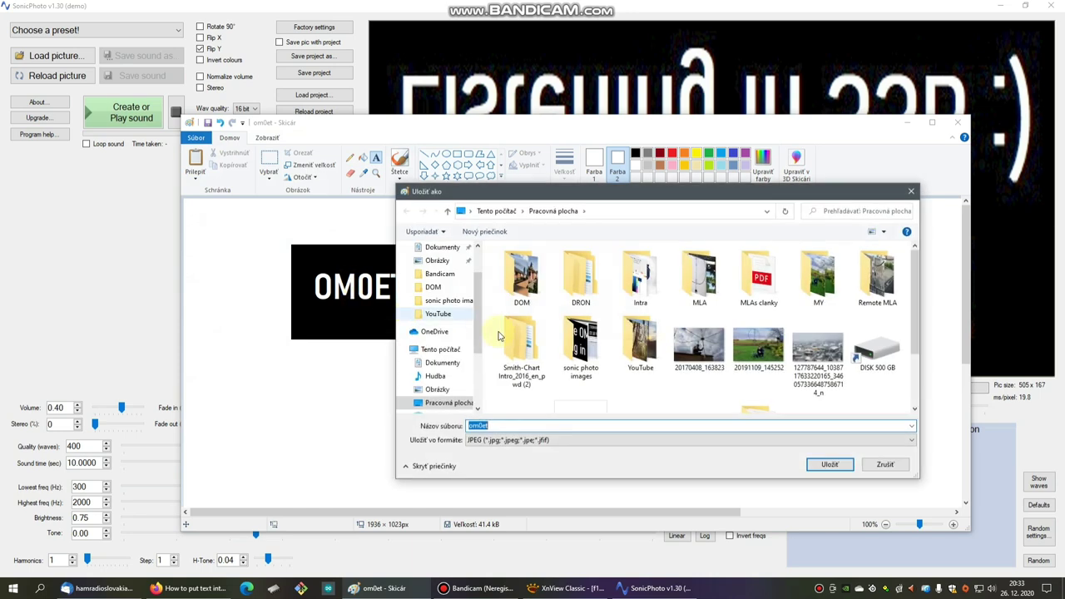
left_click_drag(595, 191, 553, 166)
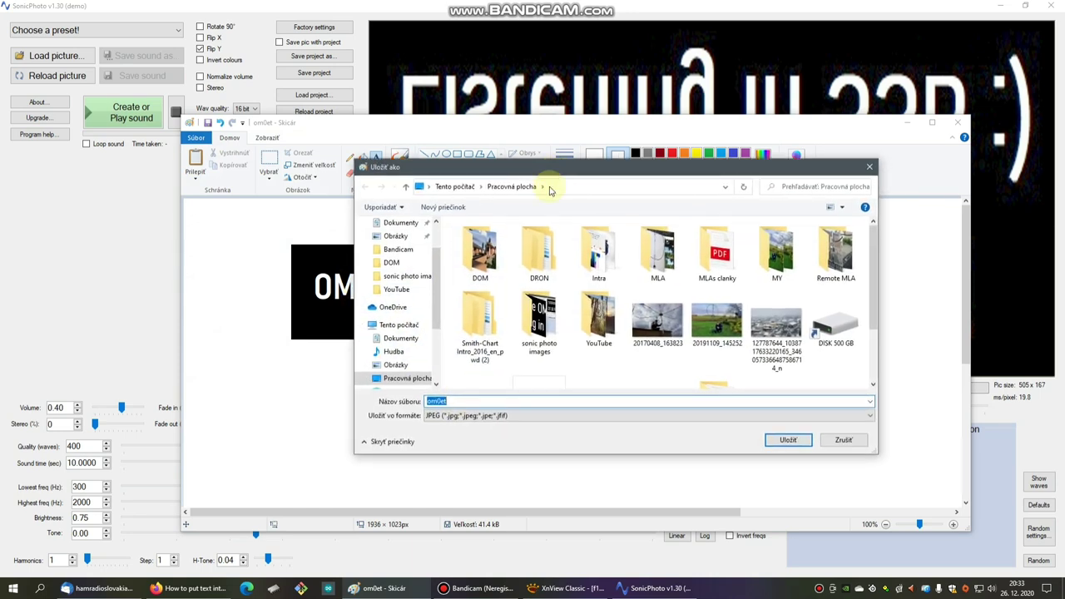
- Save as JPEG named om0et on Pracovná plocha, confirming replacement of om0et.jpg
left_click(426, 401)
double_click(433, 401)
left_click(784, 441)
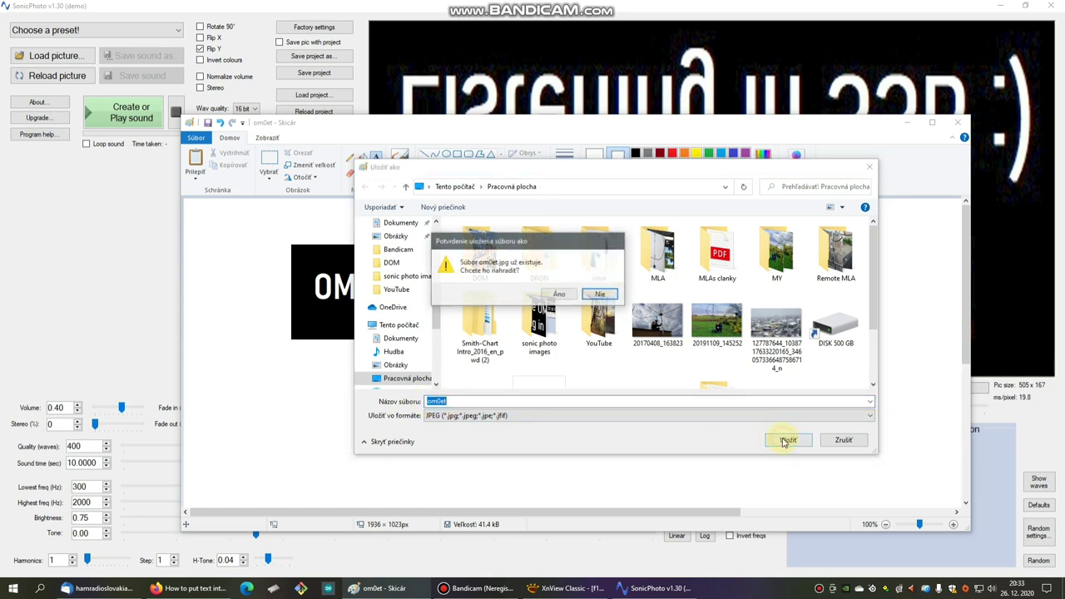
left_click(558, 295)
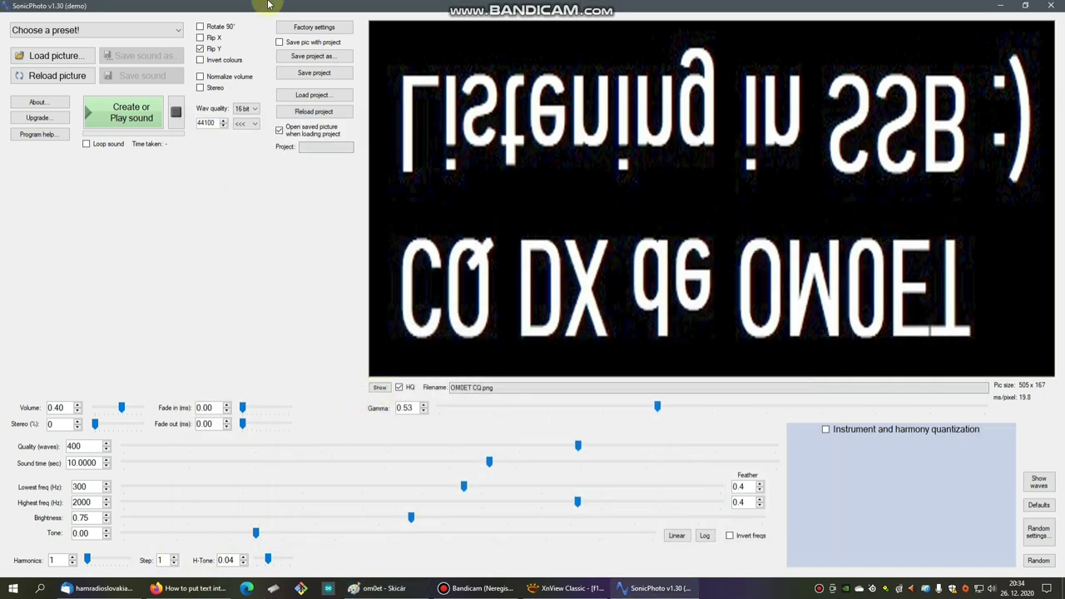
- Shrink the SonicPhoto window and open om0et.jpg from the desktop in XnView, maximized
left_click_drag(266, 5, 391, 12)
double_click(366, 6)
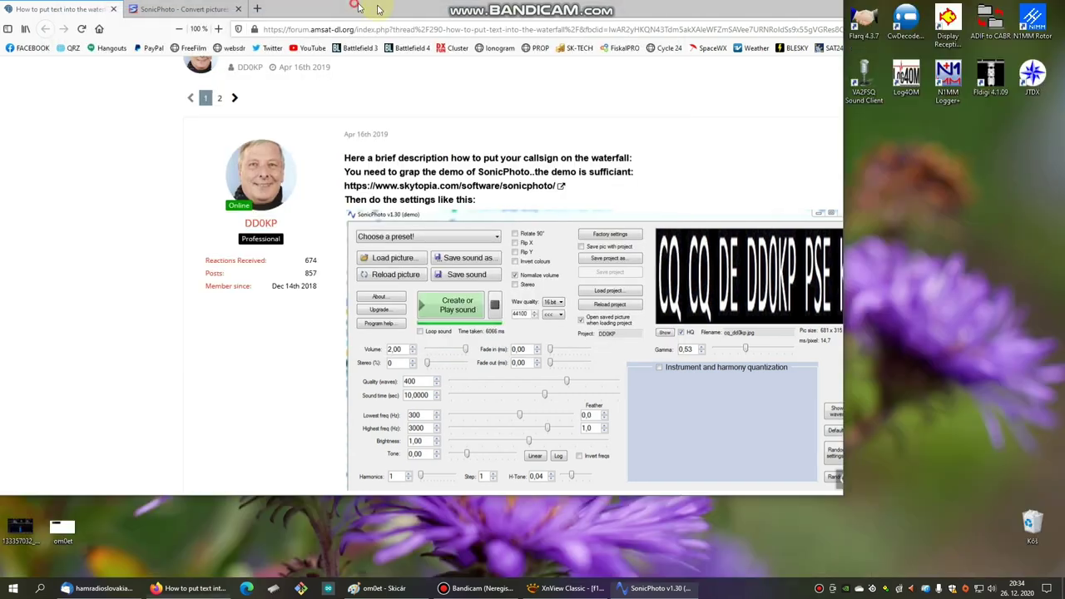
left_click(63, 532)
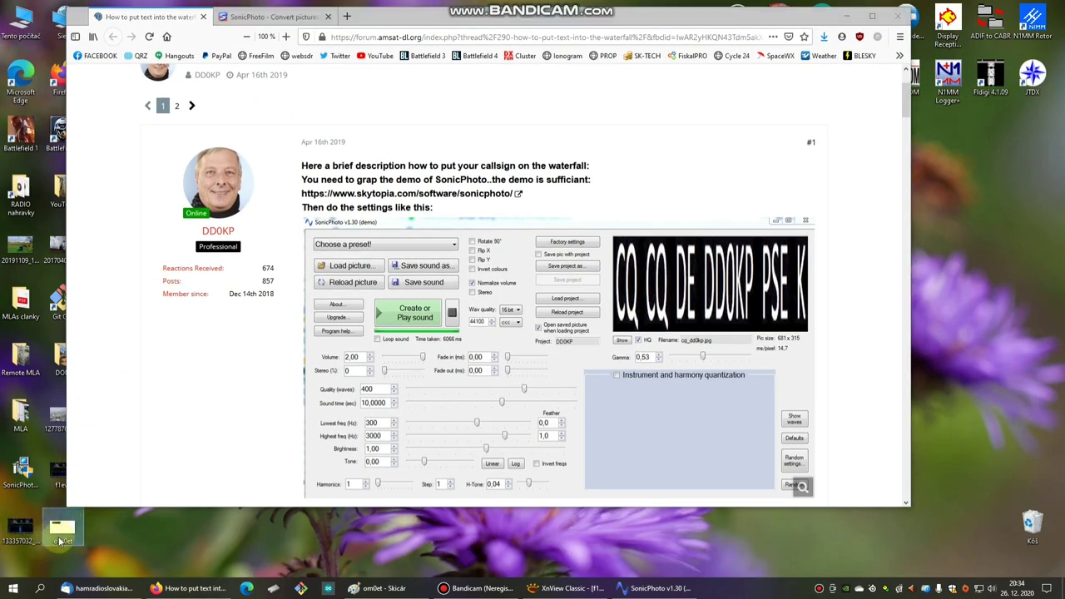
double_click(63, 533)
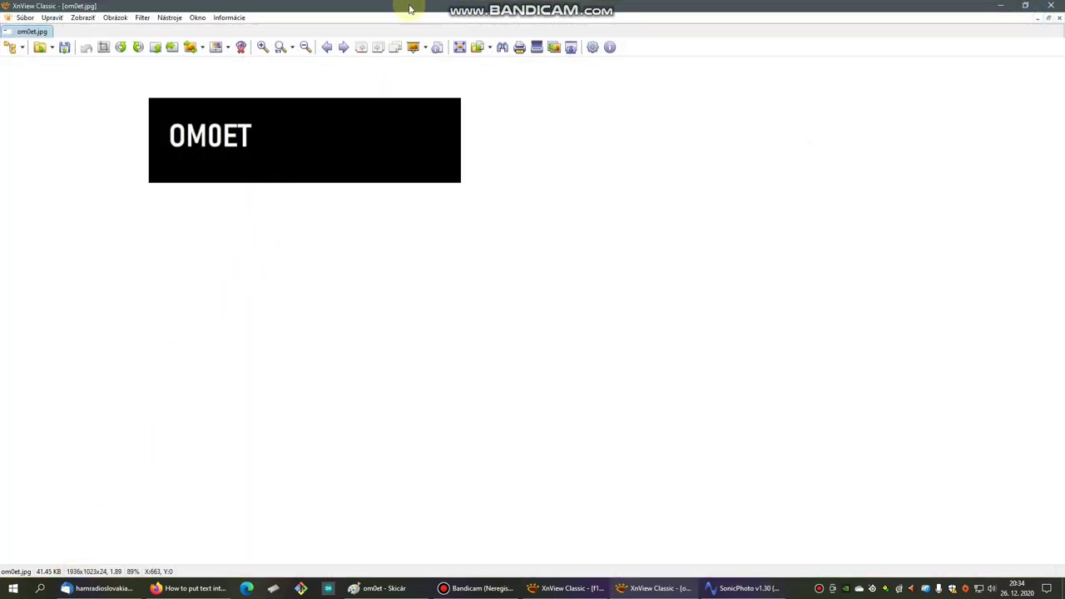
left_click_drag(409, 8, 468, 134)
double_click(468, 133)
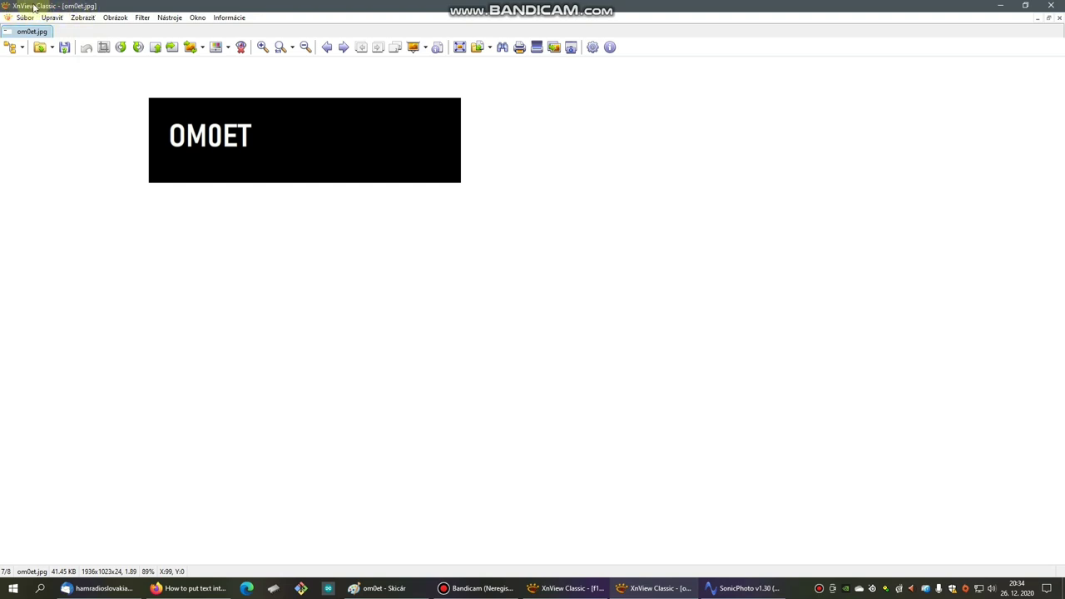
- Zoom om0et.jpg to 150%, pan to the OM0ET lettering and pick the crop selection tool
scroll(135, 131, "up", 1)
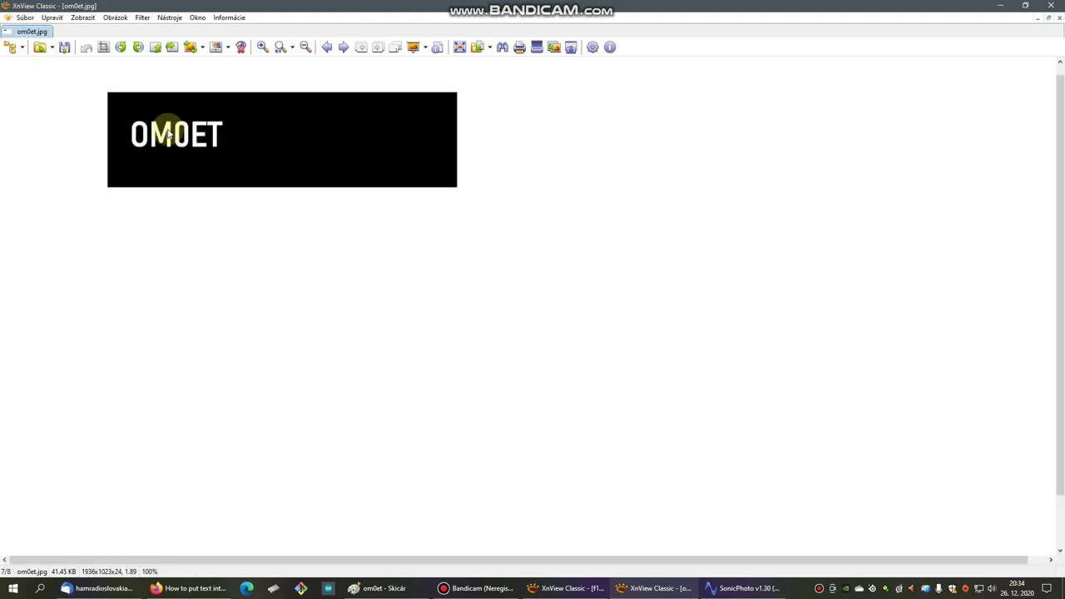
scroll(137, 135, "up", 1)
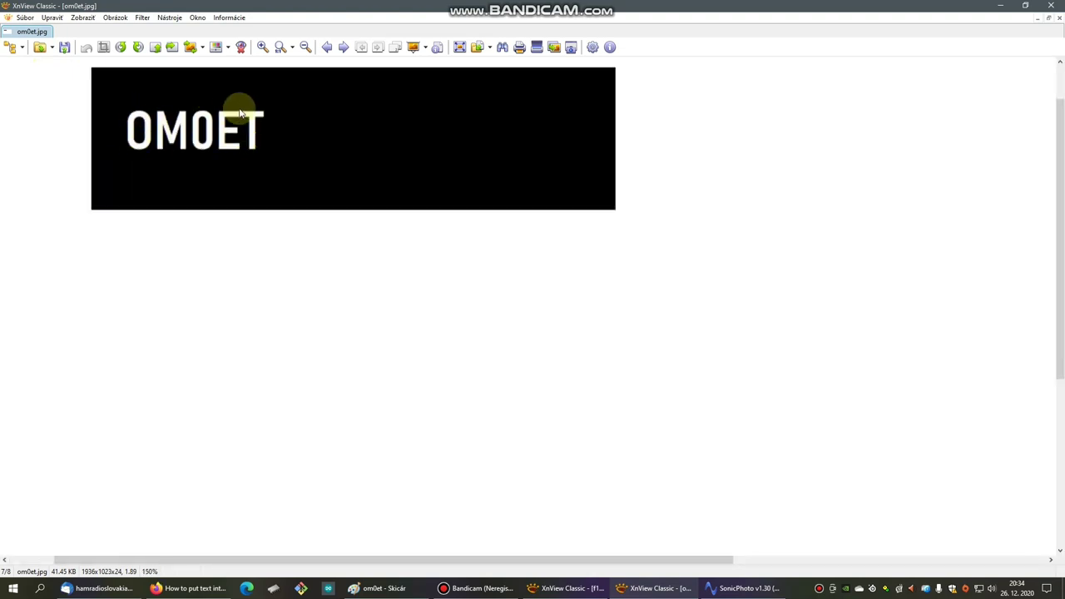
left_click_drag(237, 111, 420, 251)
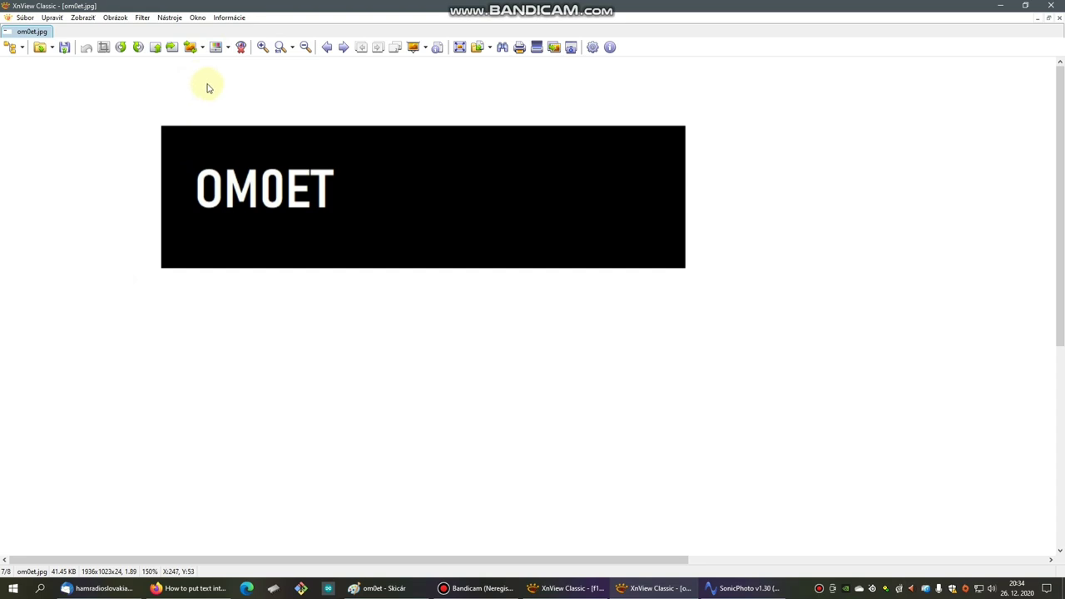
left_click(104, 48)
- Crop om0et.jpg to 236 × 123 px around OM0ET, overwrite the original, and minimize XnView
left_click_drag(179, 154, 375, 238)
left_click(103, 47)
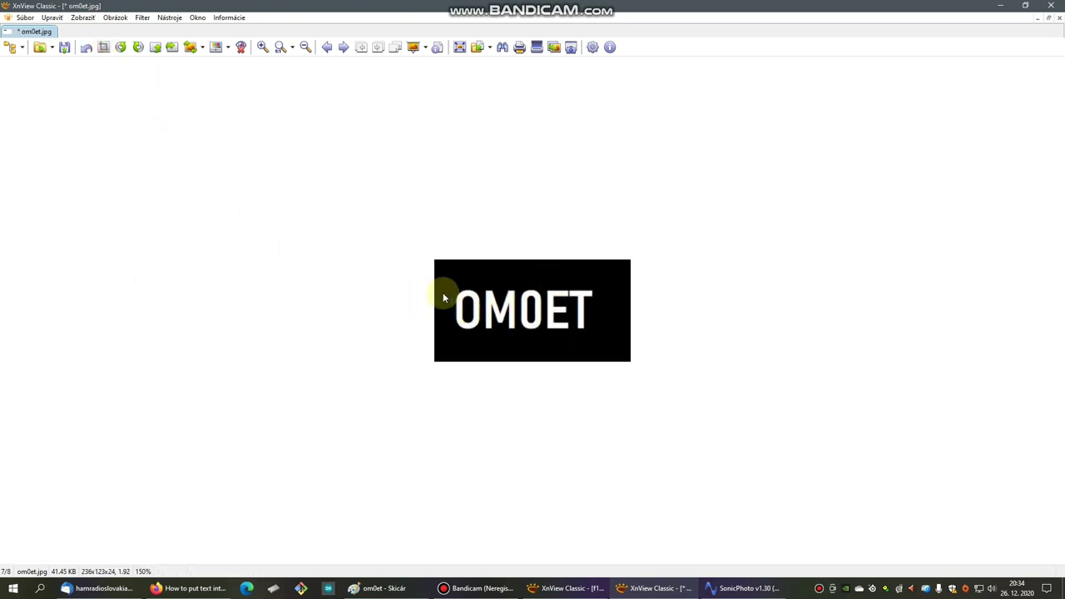
left_click(25, 17)
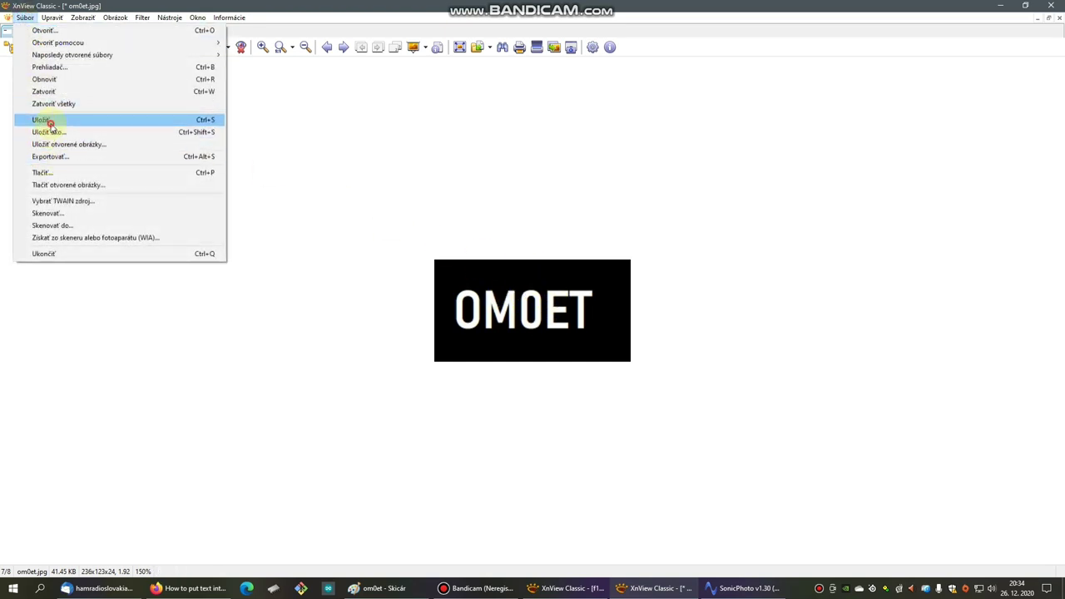
left_click(48, 121)
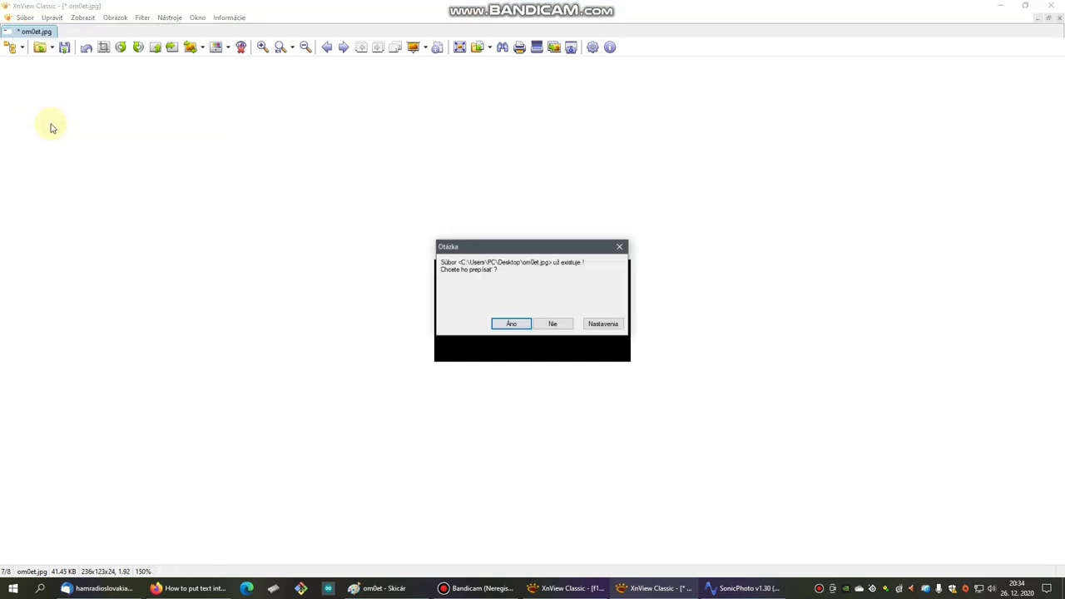
left_click(508, 324)
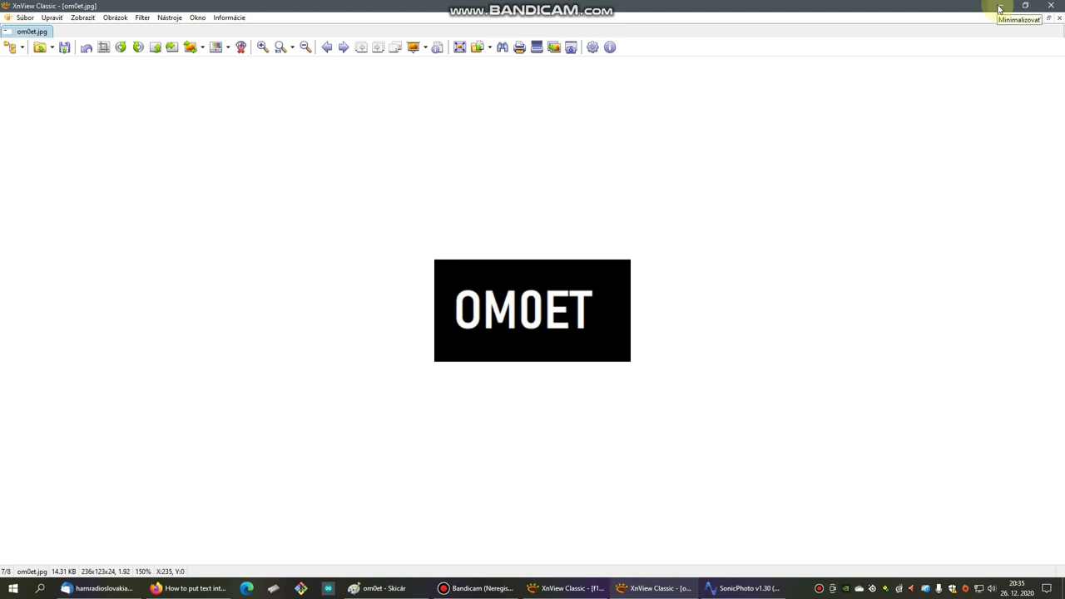
left_click(1000, 9)
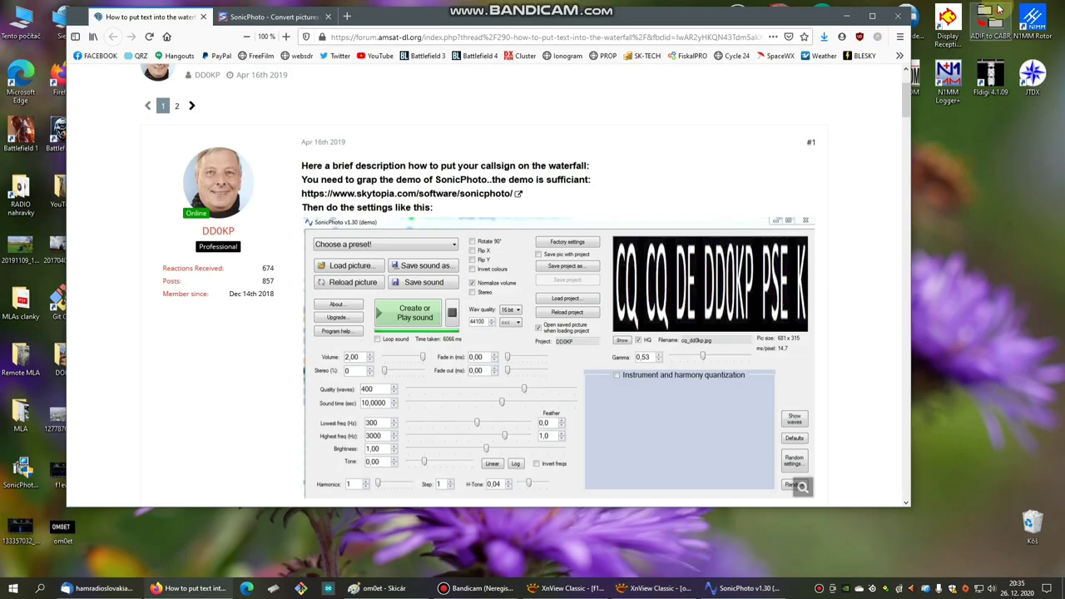
- Maximize the Firefox forum page, then bring SonicPhoto to front and move it toward mid-screen
left_click(872, 16)
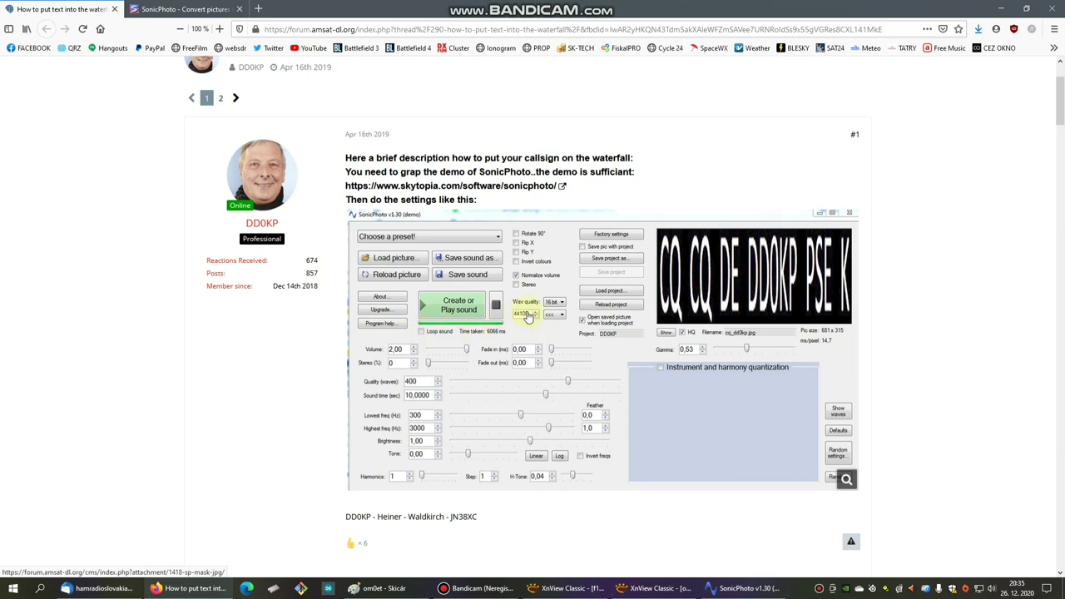
left_click(737, 592)
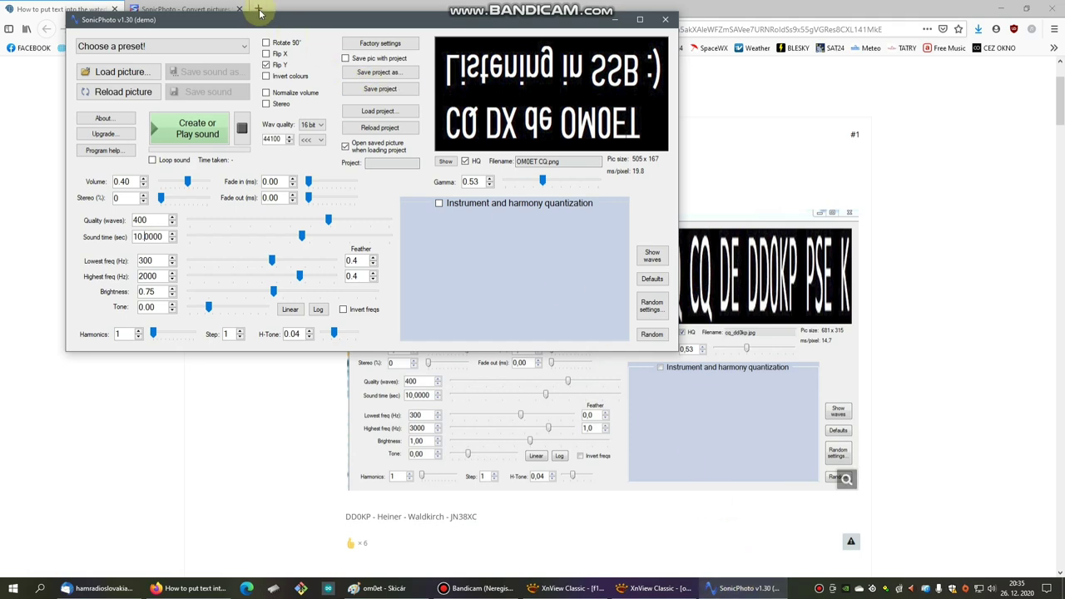
left_click_drag(268, 23, 424, 121)
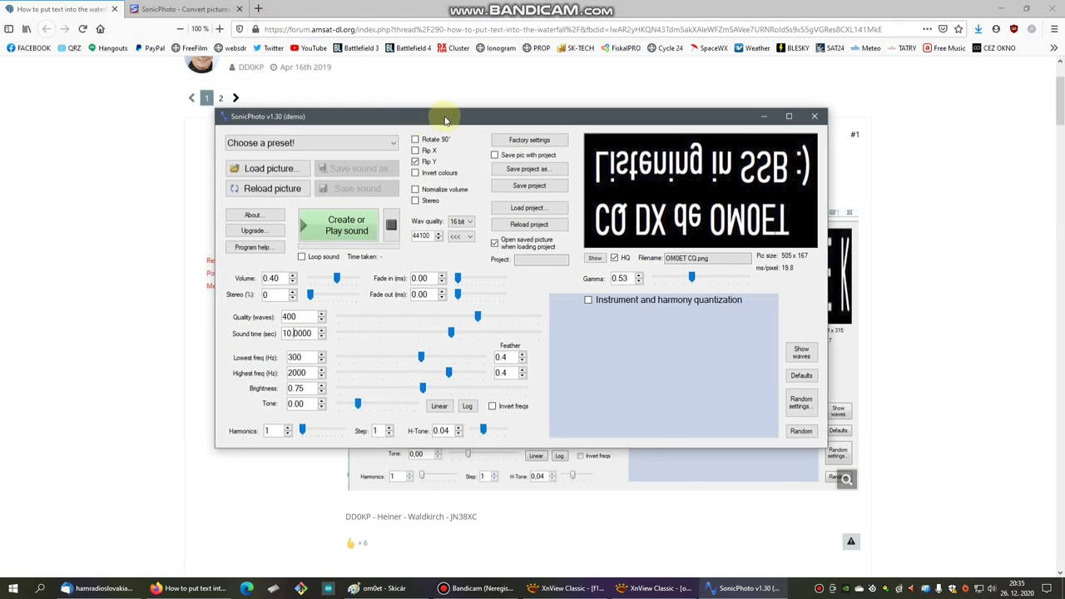
- Load the cropped om0et.jpg from Pracovná plocha into SonicPhoto
left_click(257, 172)
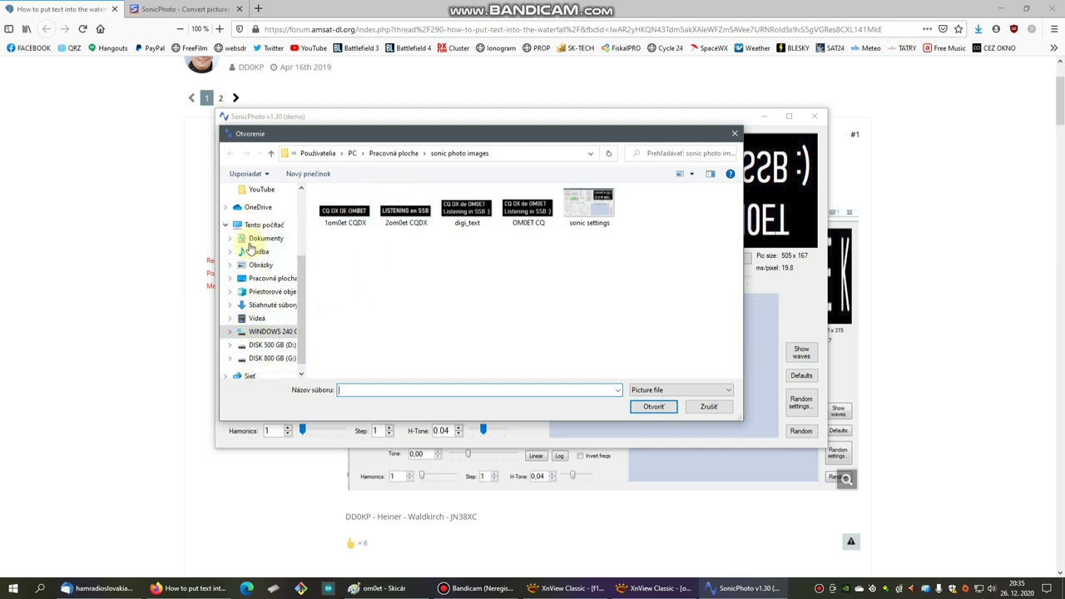
left_click(268, 277)
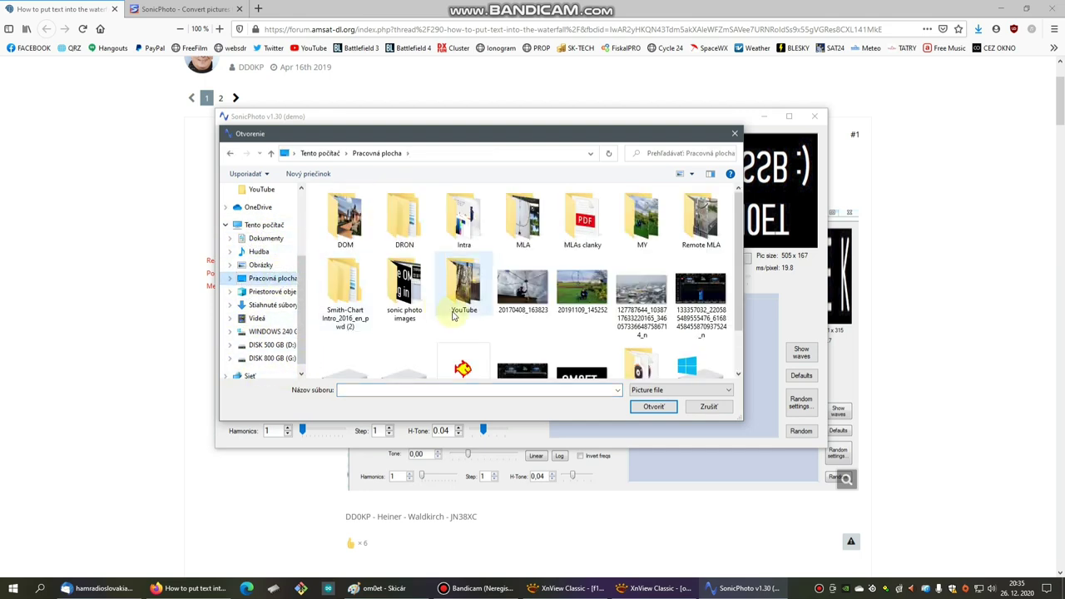
scroll(455, 316, "down", 1)
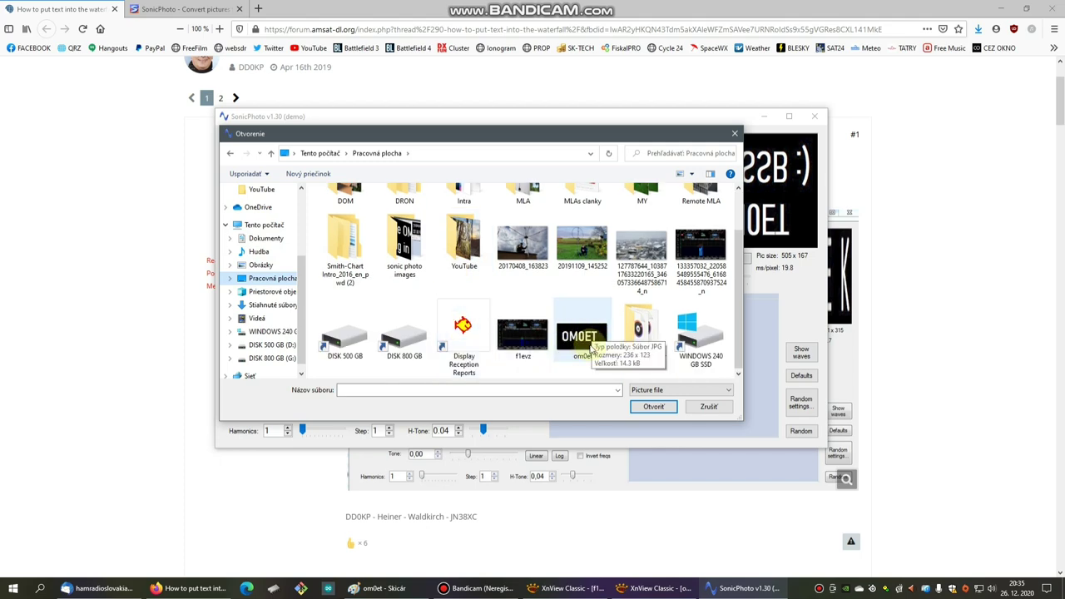
double_click(579, 339)
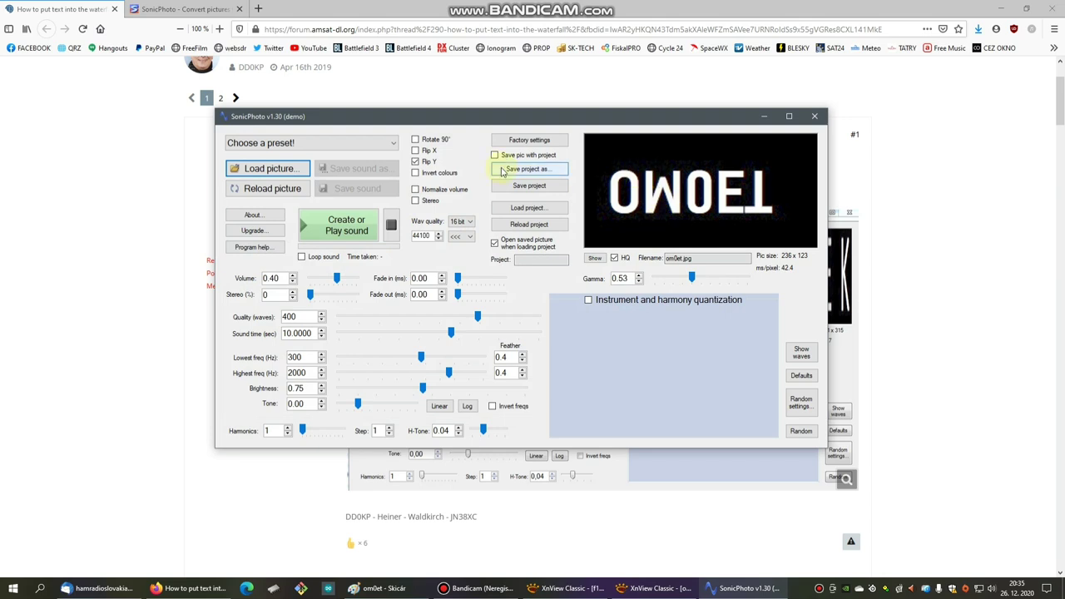
- Toggle Flip Y off and on to compare, leaving om0et.jpg flipped, and nudge the window up-left
left_click(414, 163)
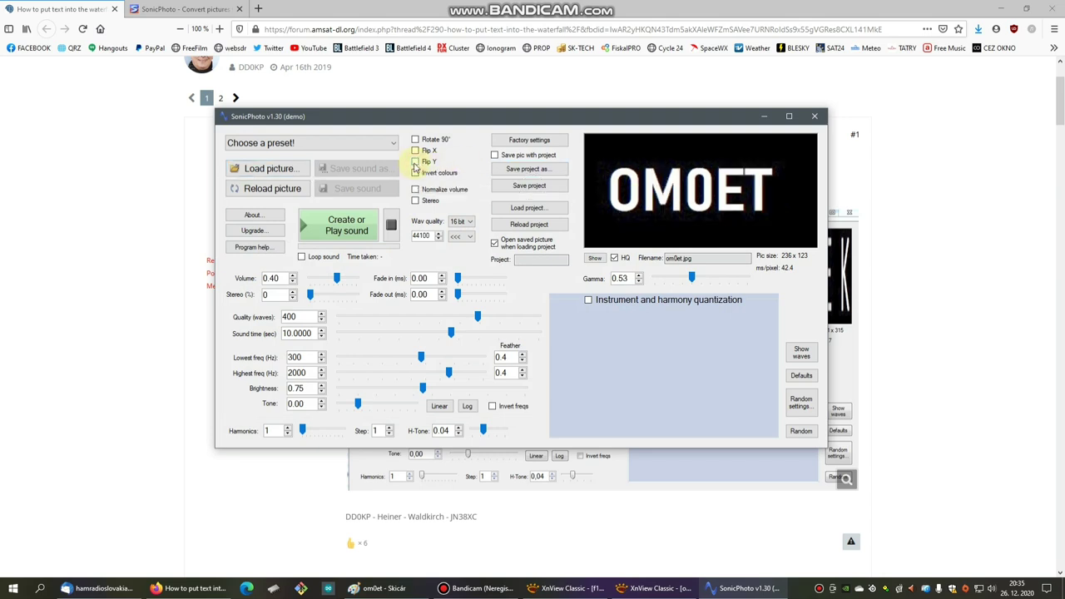
left_click(415, 163)
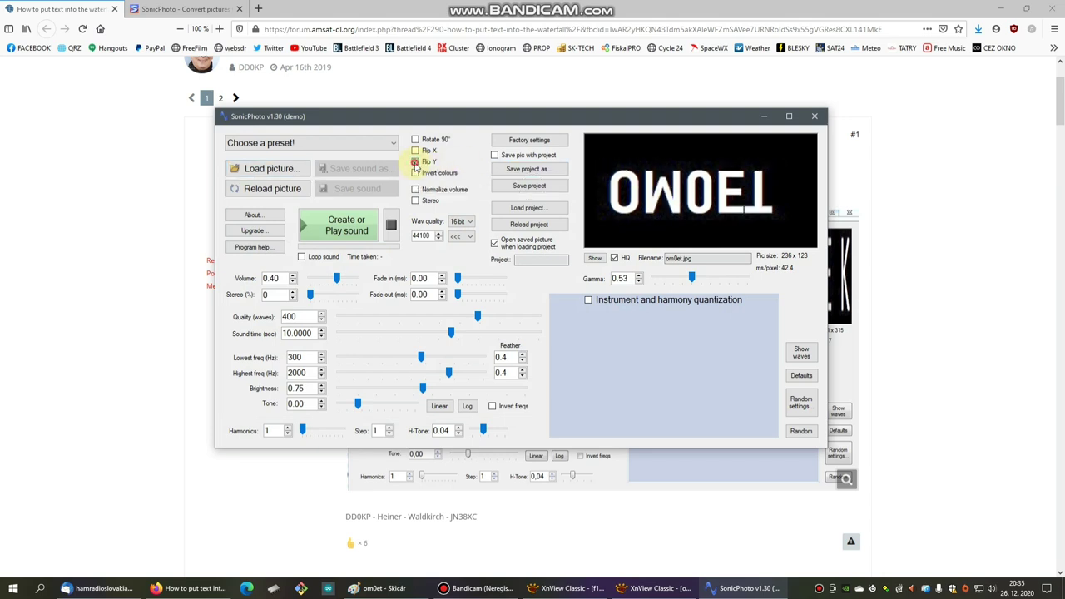
left_click(414, 163)
left_click(415, 163)
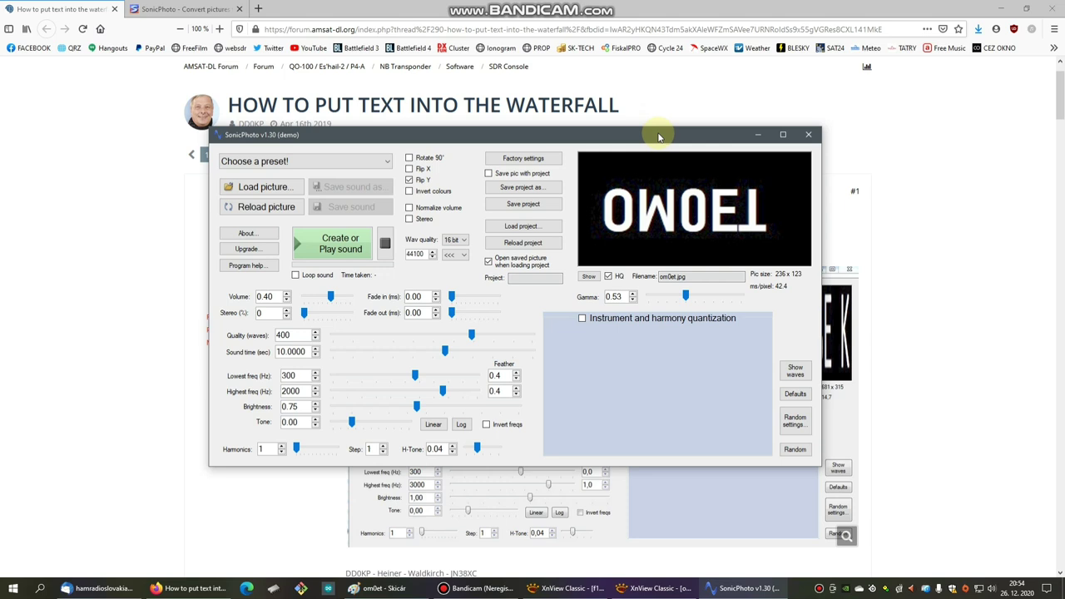
left_click_drag(659, 136, 654, 128)
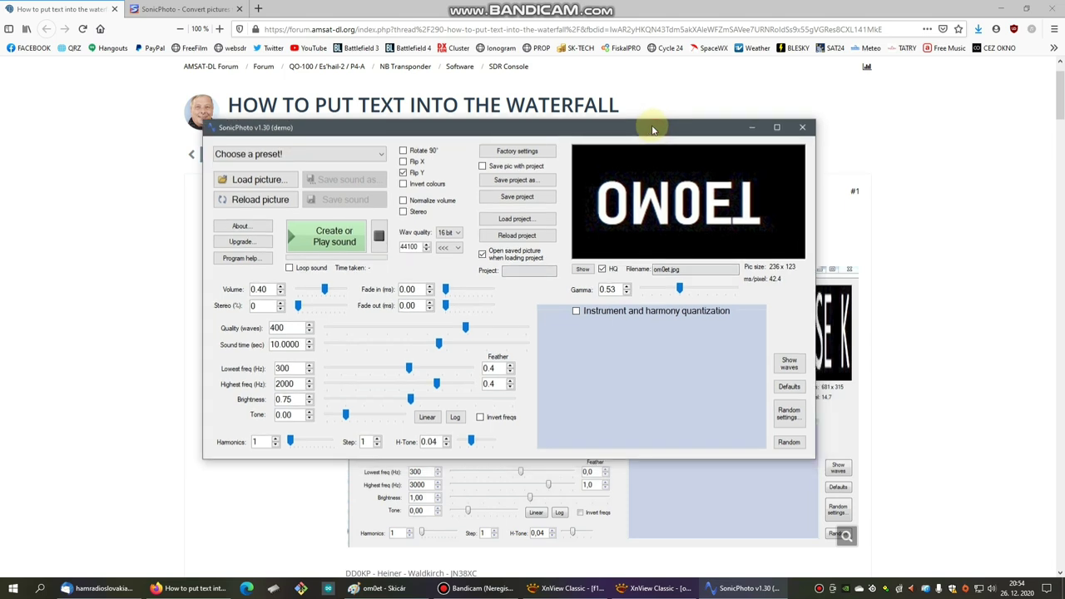
- Open Zvukové zariadenia from the tray and set Speakers (USB Audio CODEC) as default playback
right_click(912, 591)
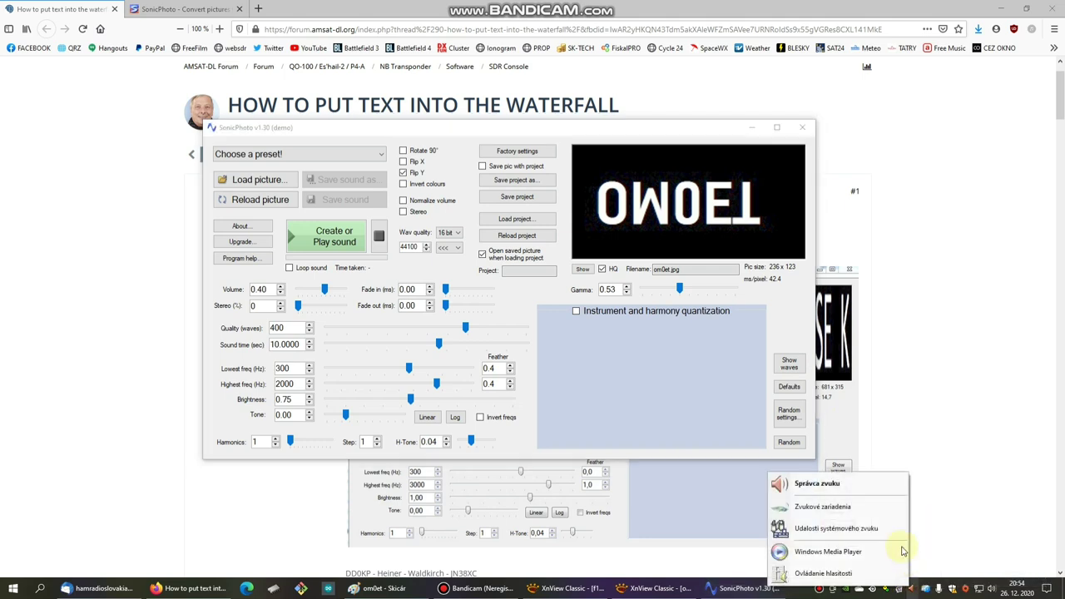
left_click(810, 507)
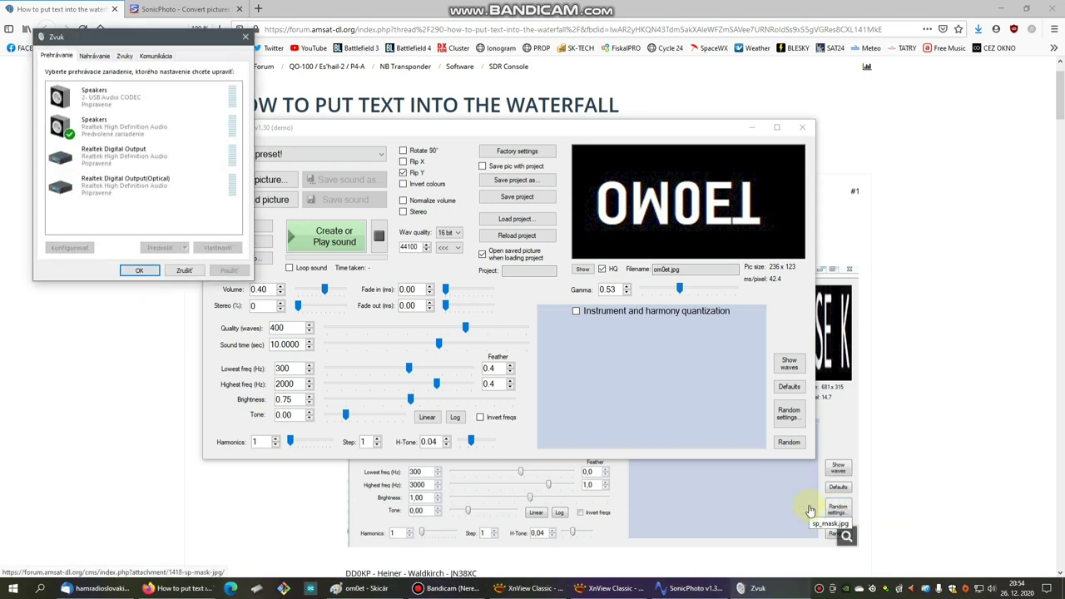
left_click_drag(160, 34, 731, 184)
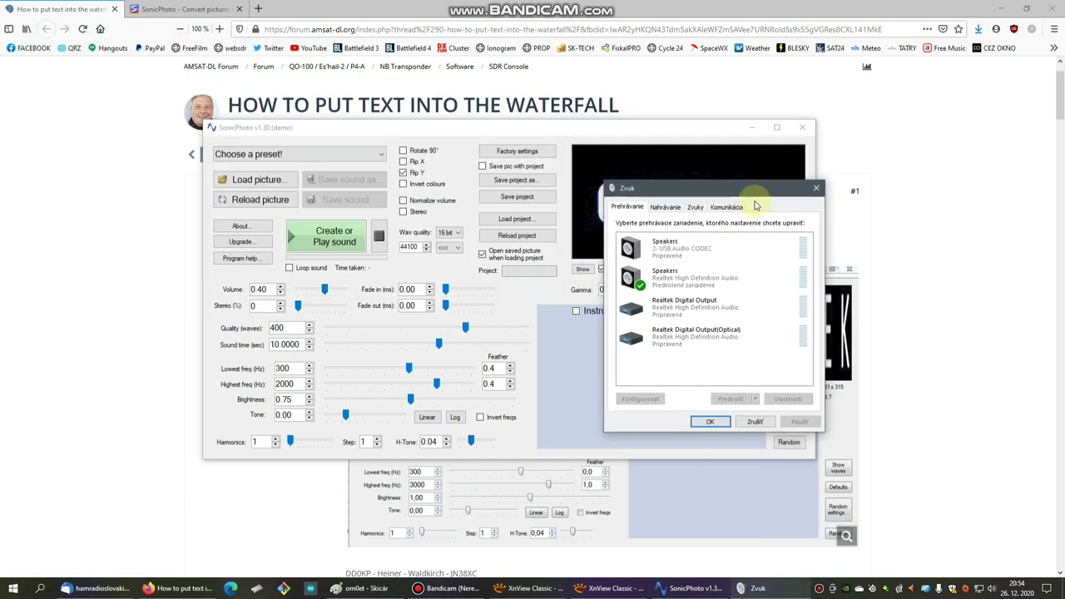
left_click(654, 249)
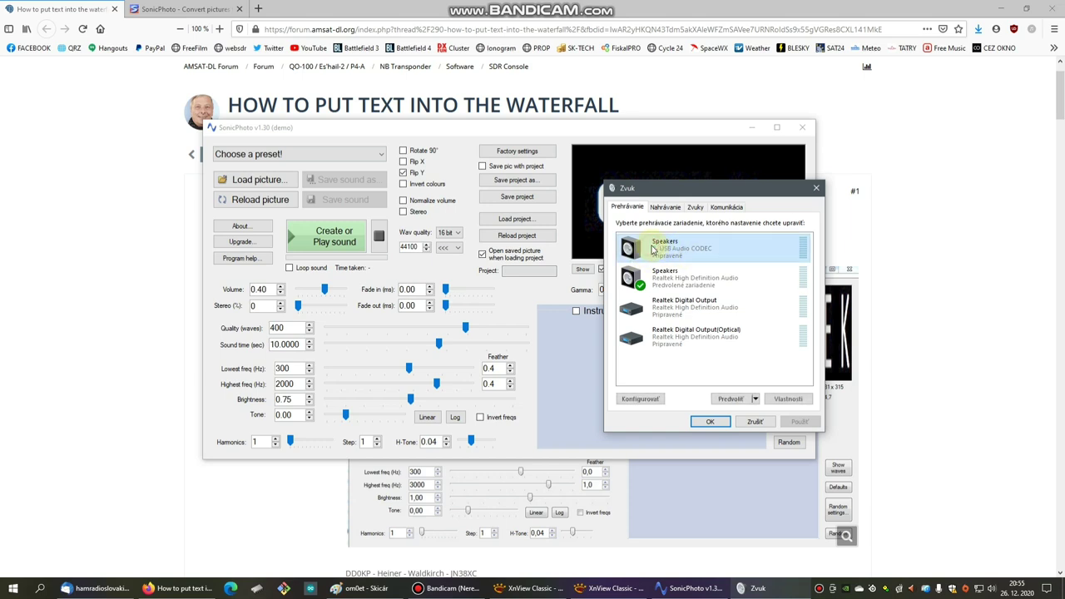
left_click(730, 400)
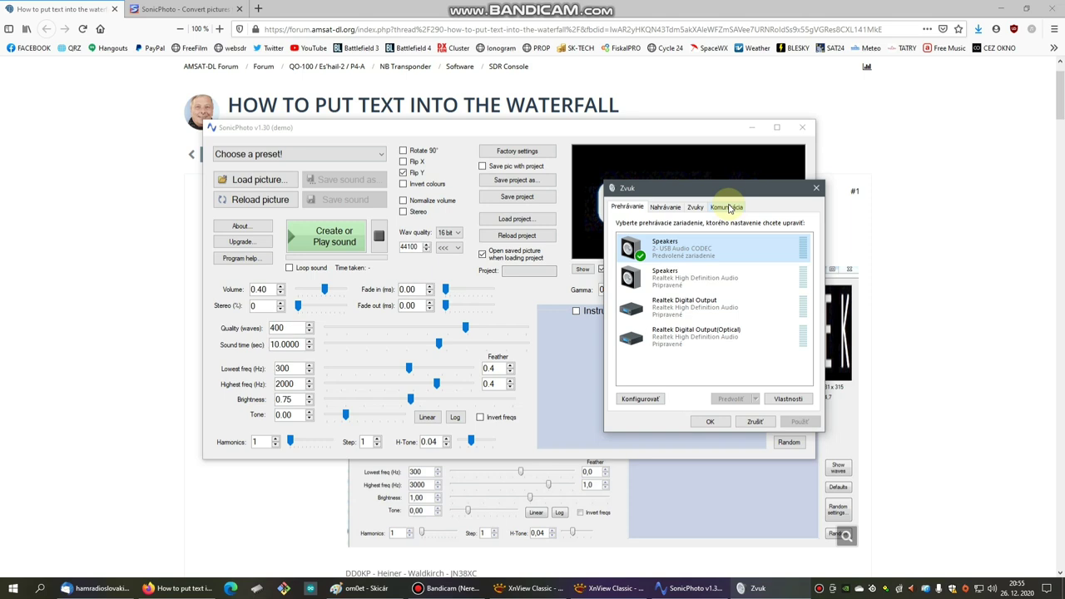
- Play the picture's sound in SonicPhoto to check the USB Speakers meter, then close Zvuk with OK
left_click(337, 243)
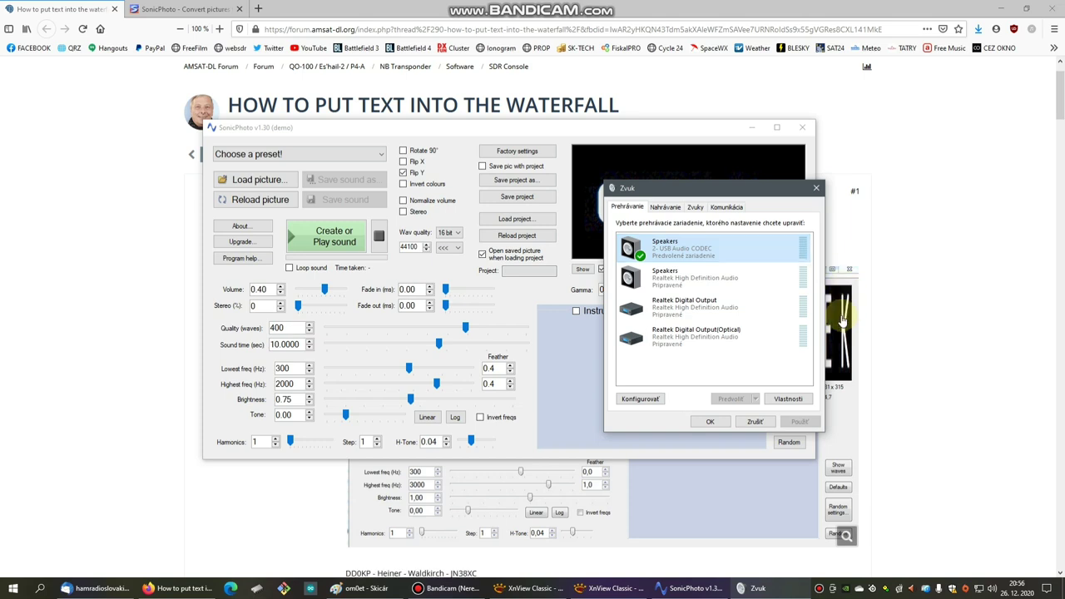
left_click(709, 421)
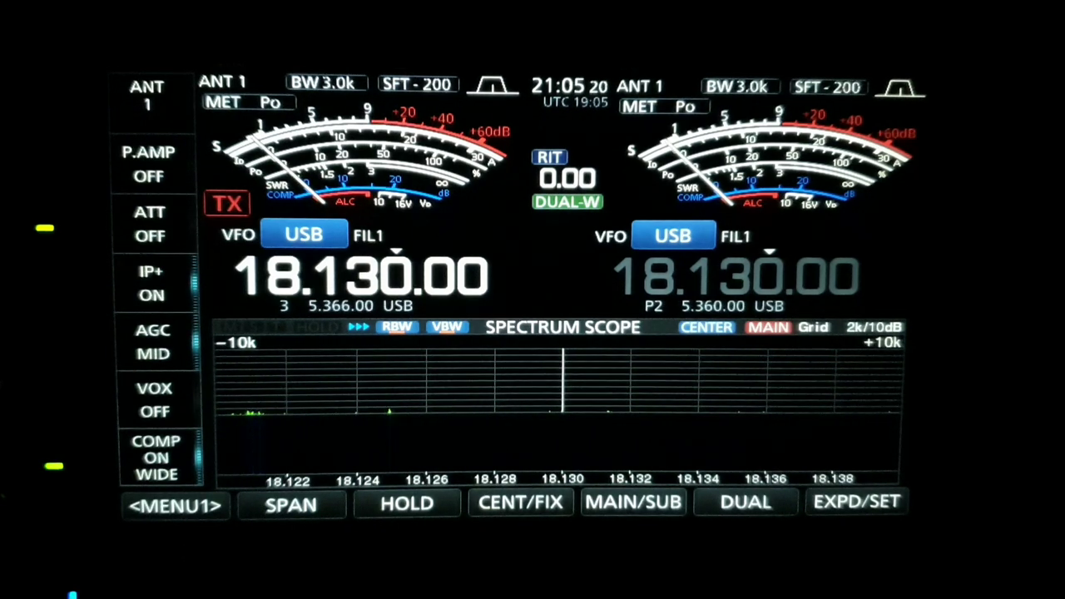
- On the IC-7610, set SET > Connectors > MOD Input > DATA OFF MOD to USB
key("Menu")
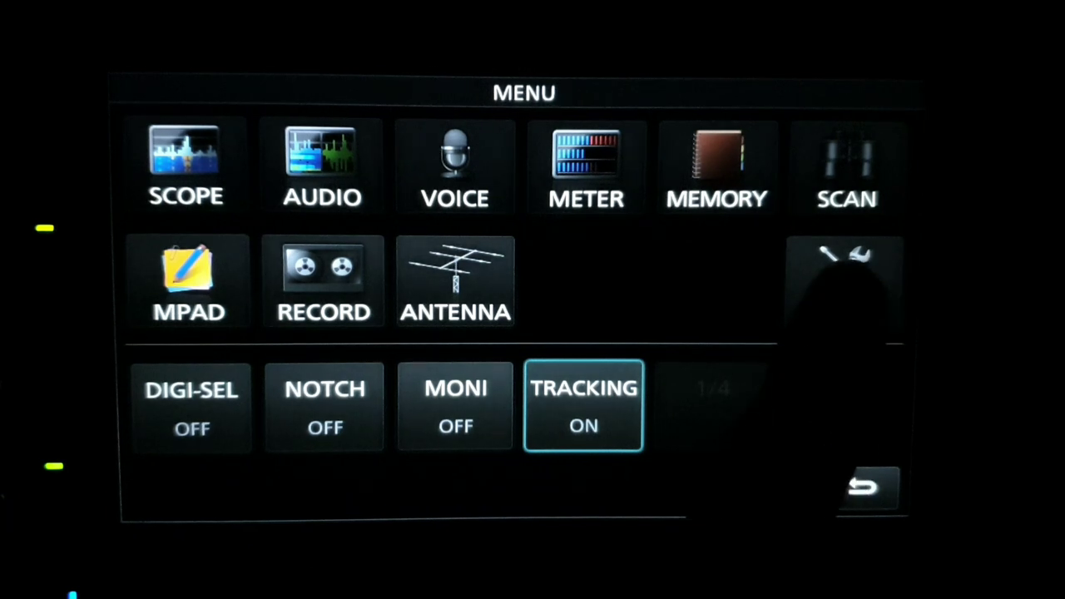
left_click(845, 279)
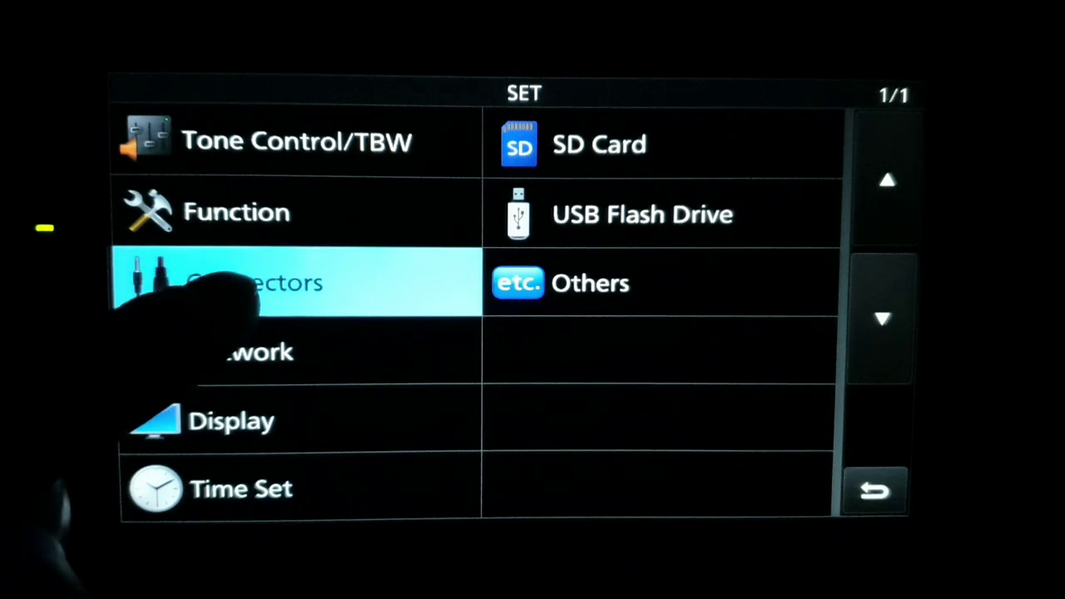
left_click(212, 287)
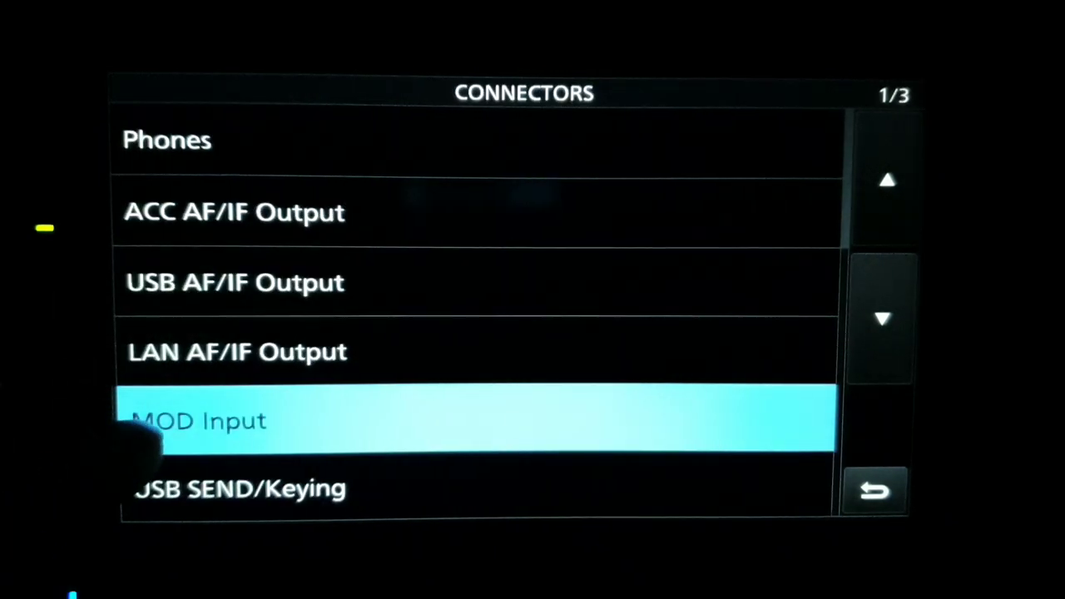
left_click(178, 422)
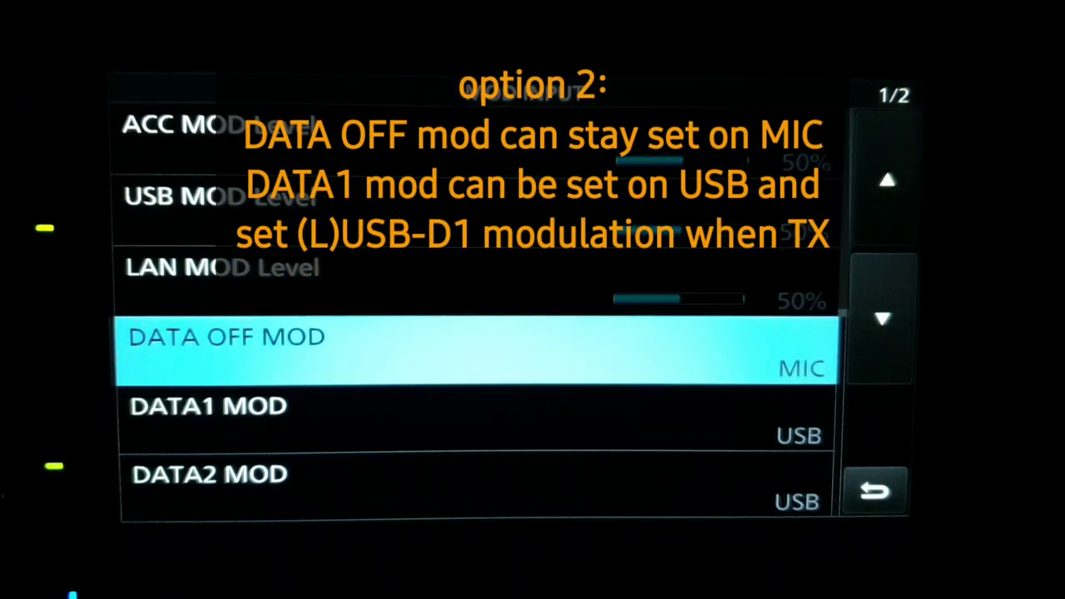
left_click(200, 359)
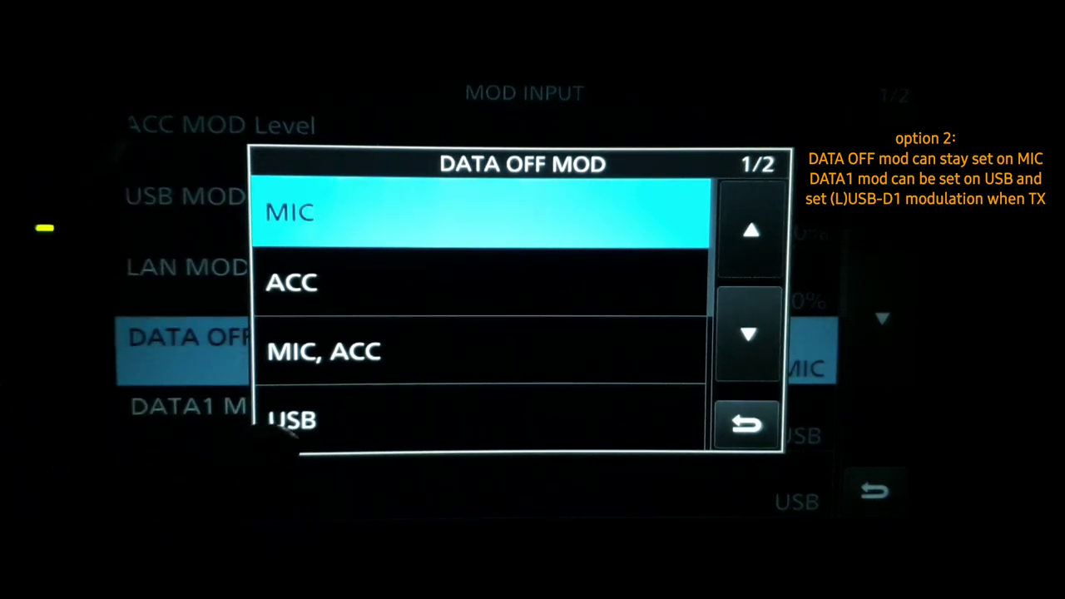
left_click(291, 418)
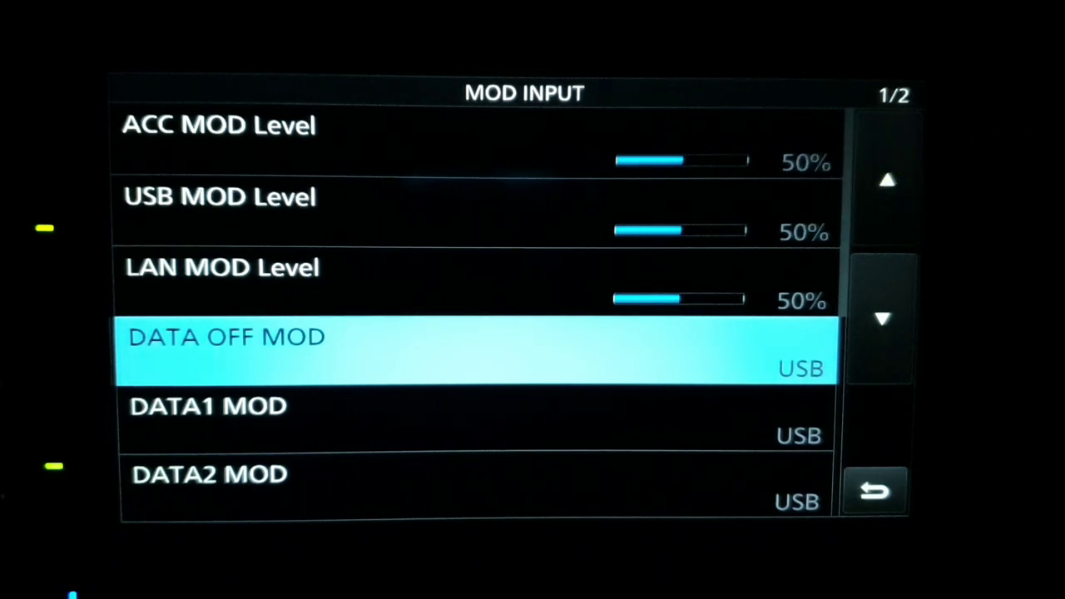
key("Escape")
key("Escape")
key("Escape")
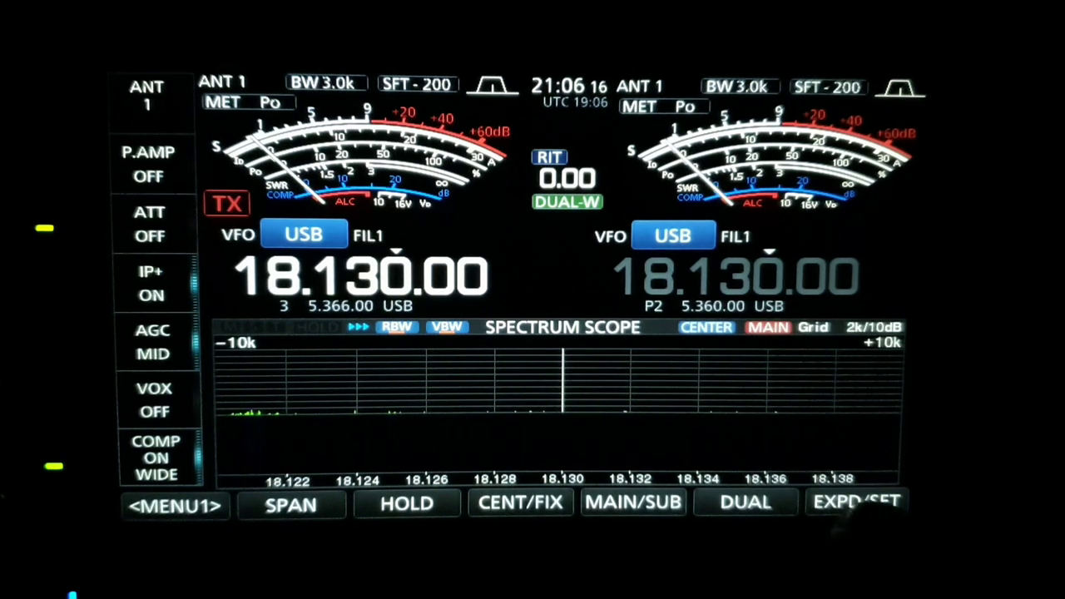
- Tap EXPD/SET to enlarge the IC-7610 spectrum scope and waterfall
left_click(857, 502)
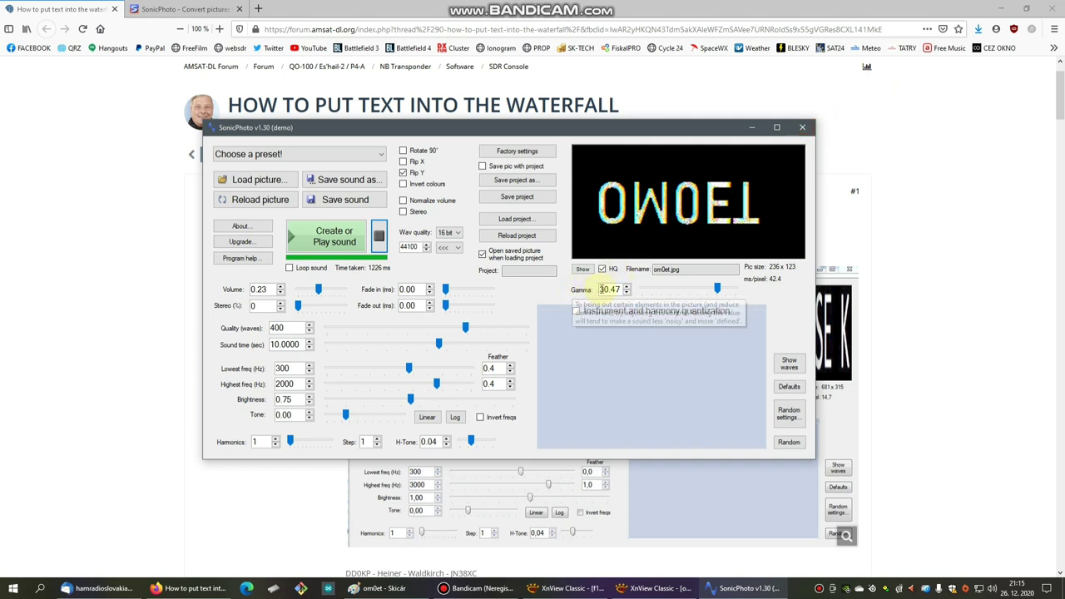
- Click into SonicPhoto's Gamma field holding 30.47, with Volume left at 0.23
left_click(605, 289)
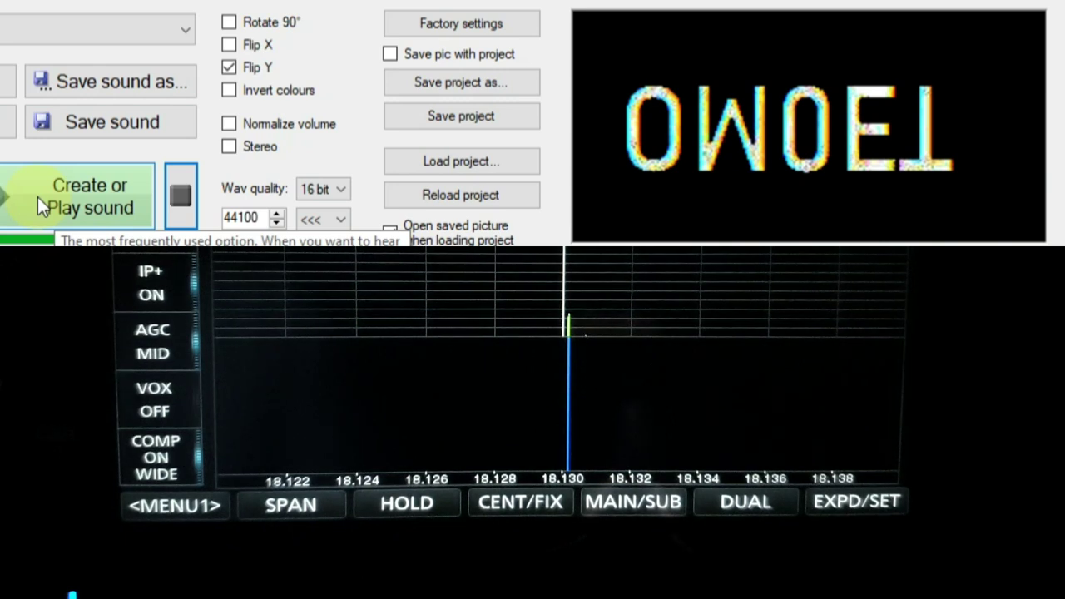
- Play the flipped om0et.jpg as sound twice so OM0ET is painted on the IC-7610 waterfall near 18.130
left_click(38, 197)
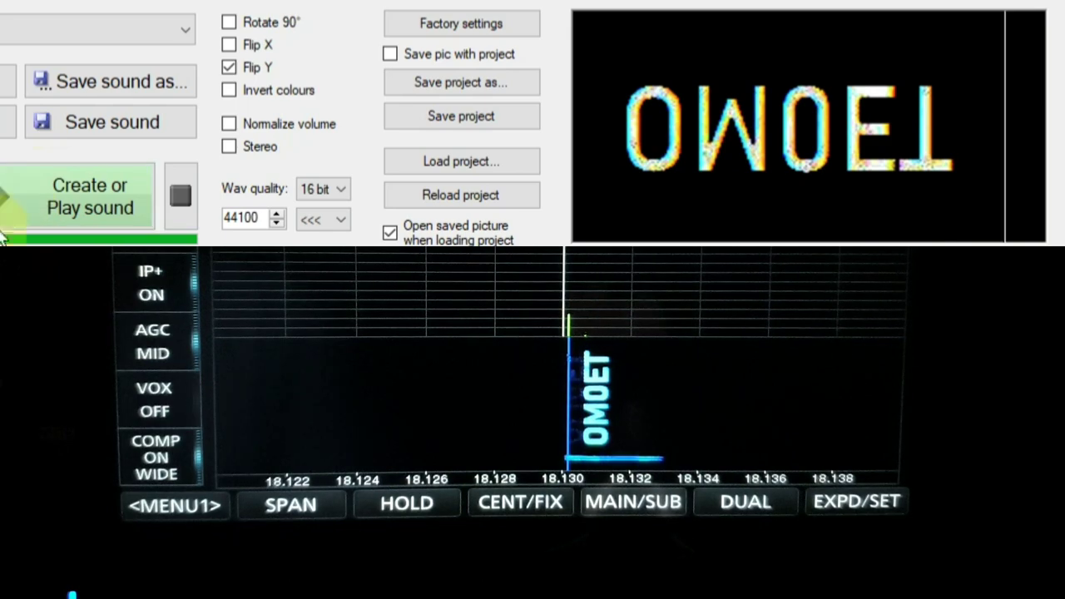
left_click(61, 196)
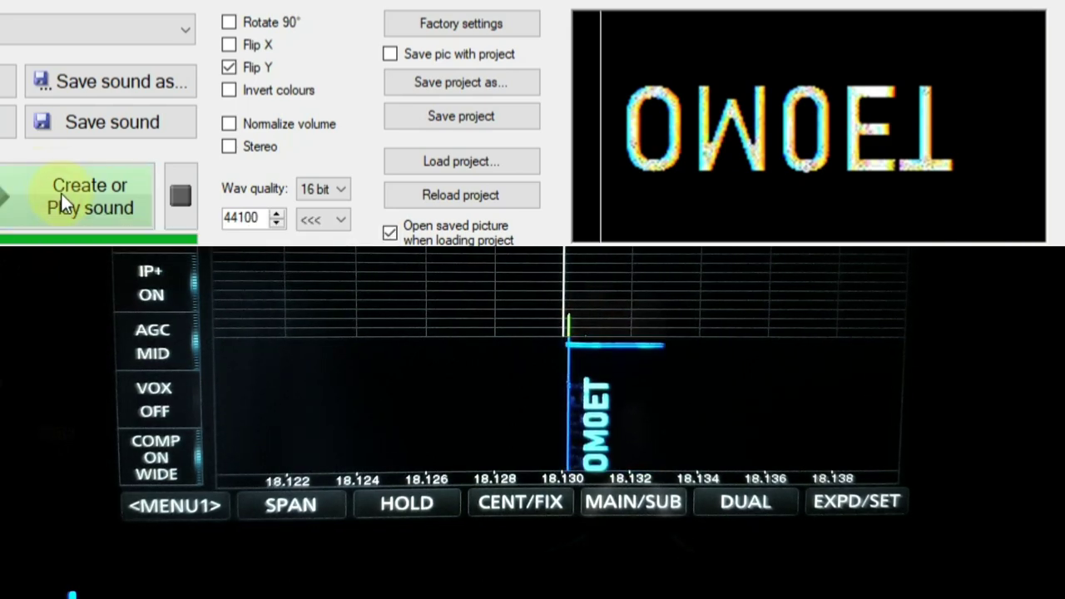